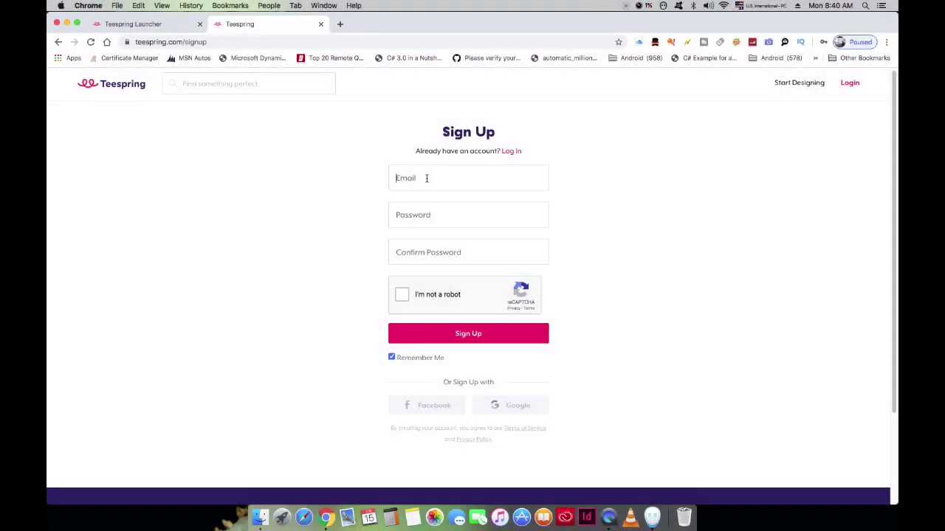
# Step: Enter an email address, then the same account password in both Password and Confirm Password fields
pyautogui.click(428, 178)
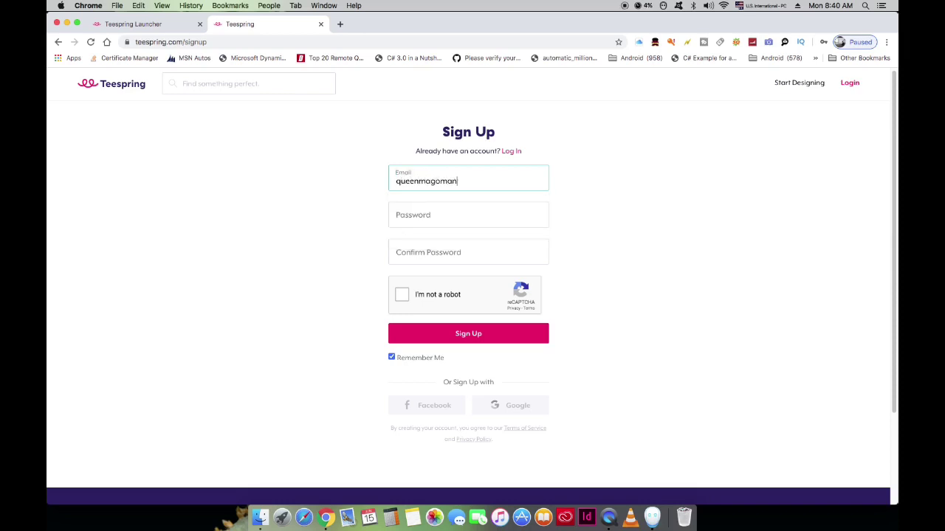
pyautogui.click(434, 215)
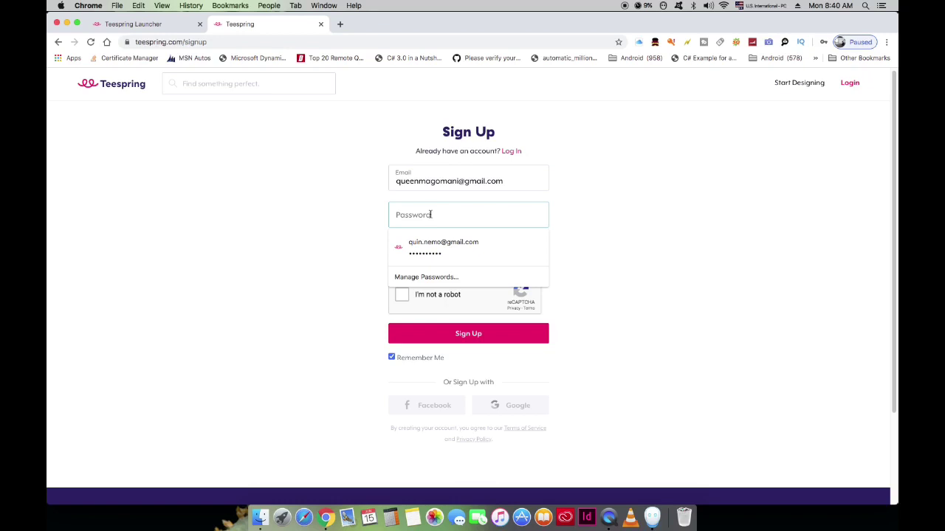
pyautogui.write('••')
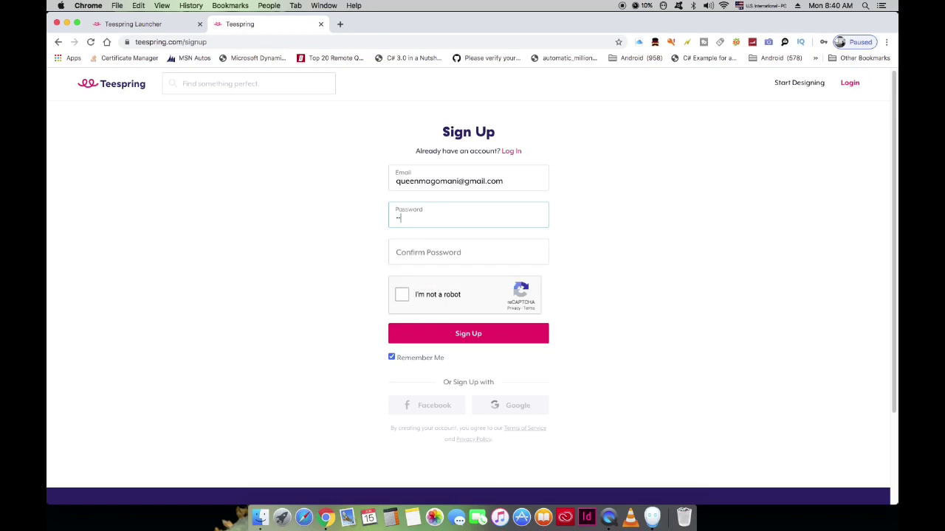
pyautogui.write('•')
pyautogui.click(428, 252)
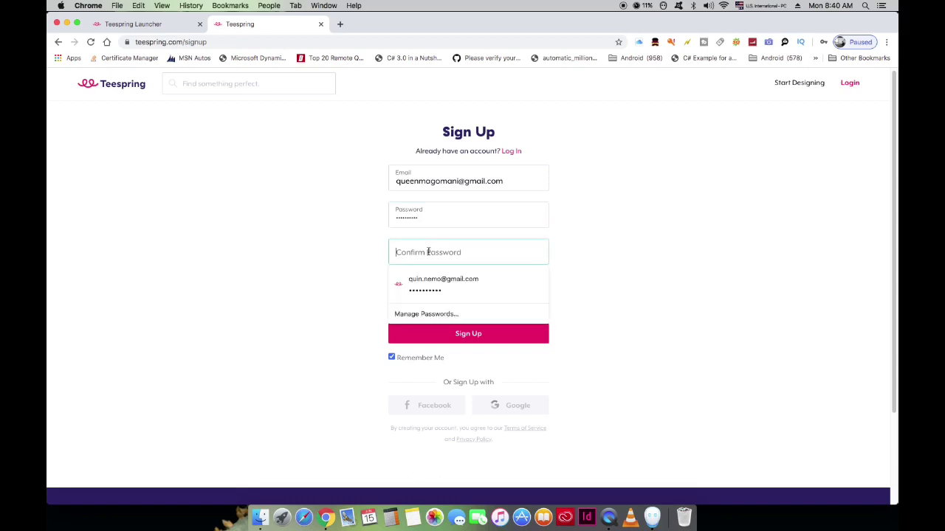
pyautogui.write('•')
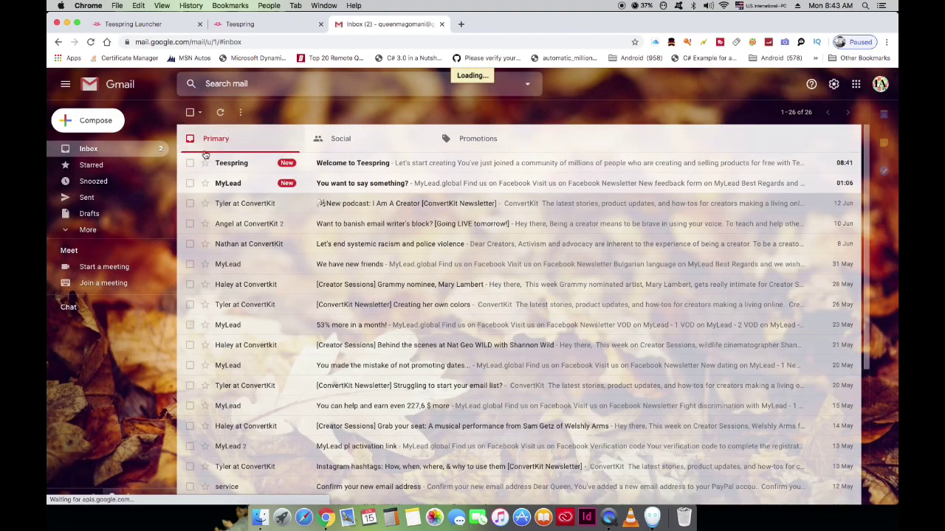
# Step: Open the Welcome to Teespring email and follow its Start designing link
pyautogui.click(207, 158)
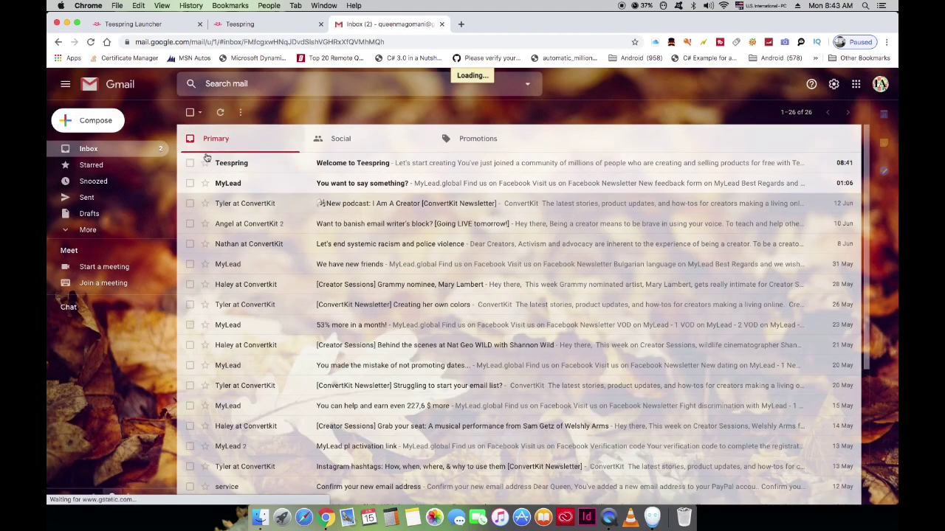
pyautogui.scroll(-5, 723, 379)
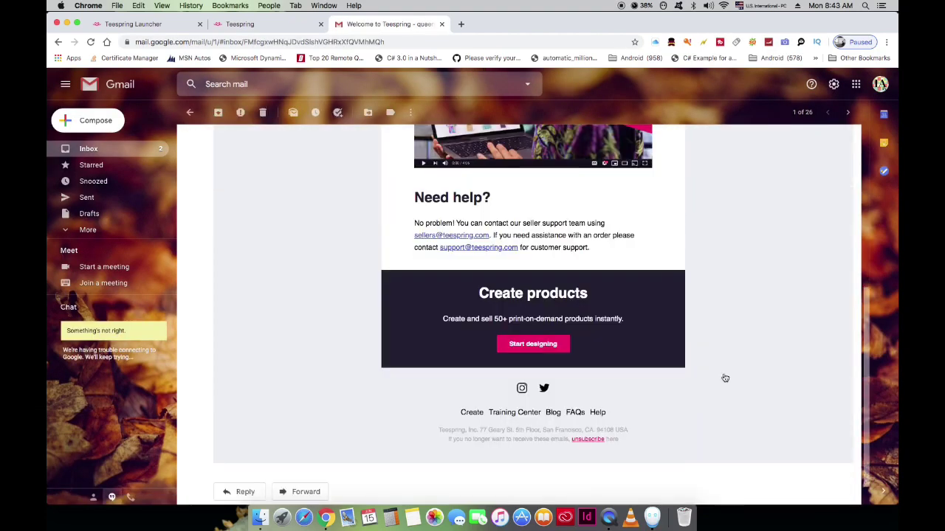
pyautogui.click(543, 345)
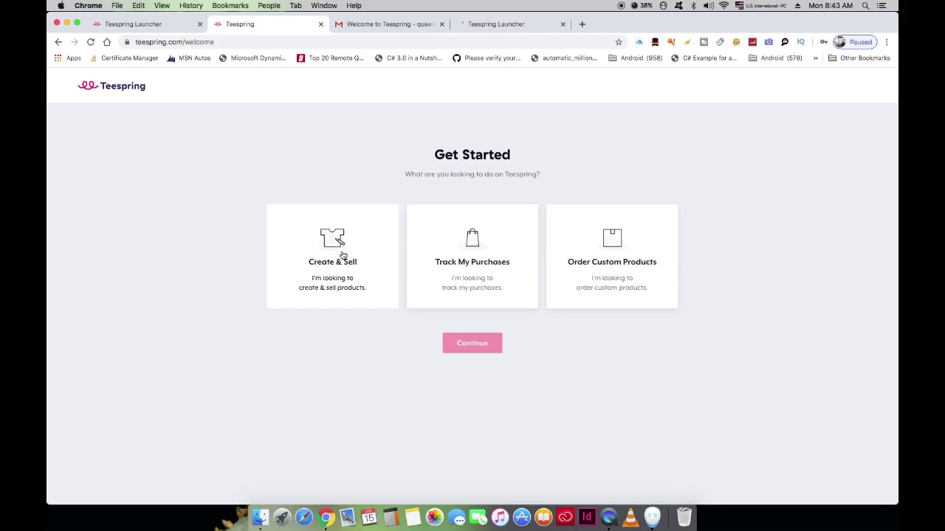
# Step: Switch to the Teespring Launcher and scroll its product catalogue down to the Apparel section
pyautogui.click(499, 24)
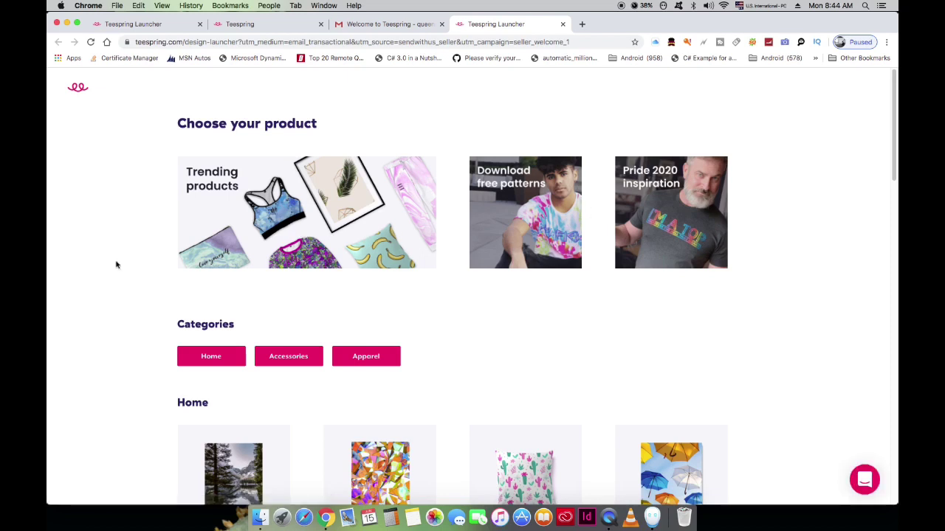
pyautogui.scroll(-1, 116, 264)
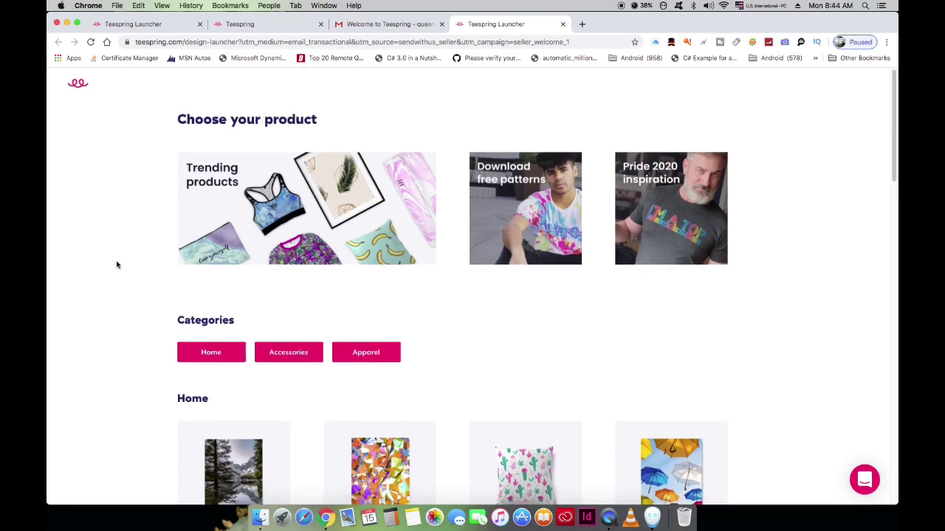
pyautogui.scroll(-3, 120, 264)
pyautogui.scroll(3, 128, 251)
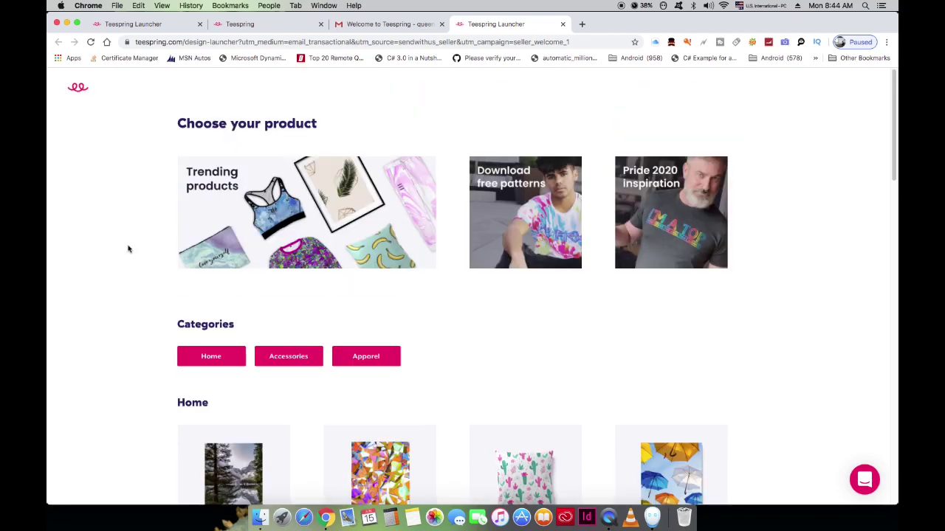
pyautogui.scroll(-4, 125, 335)
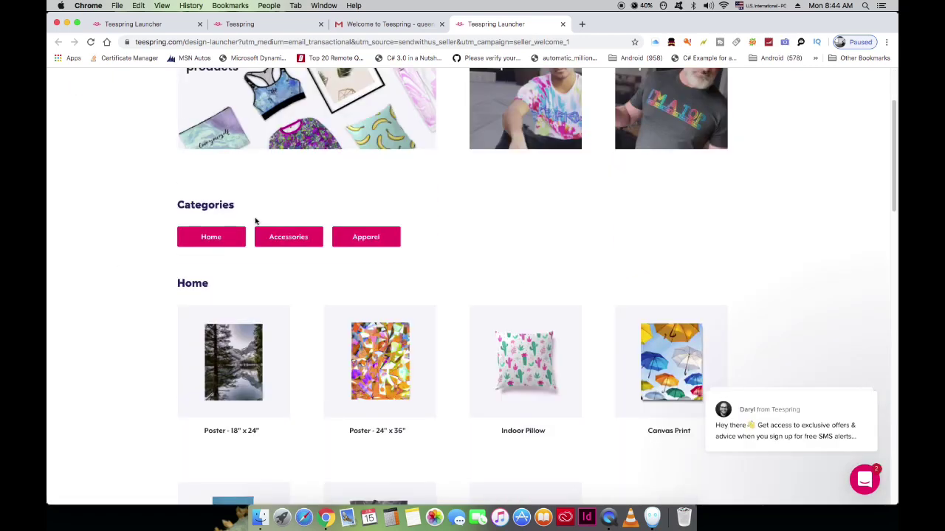
pyautogui.scroll(-2, 529, 332)
pyautogui.scroll(-8, 529, 332)
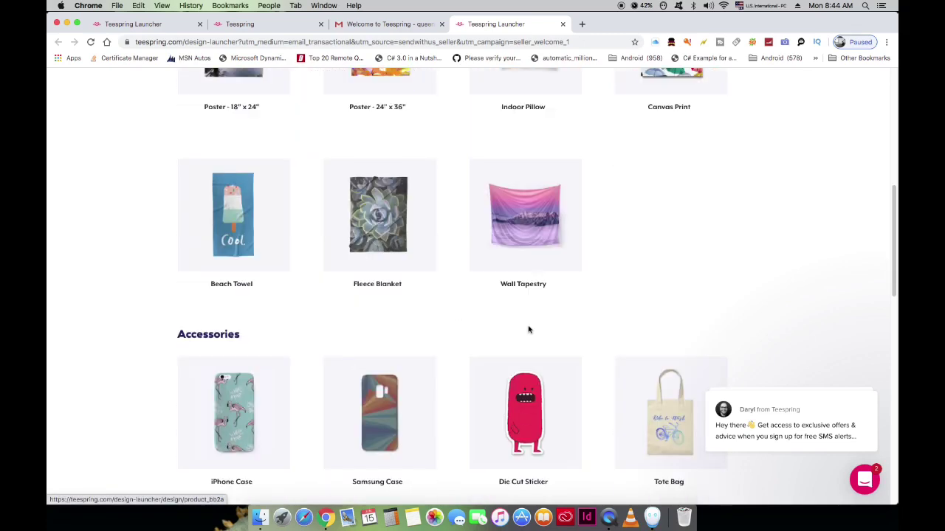
pyautogui.scroll(4, 528, 330)
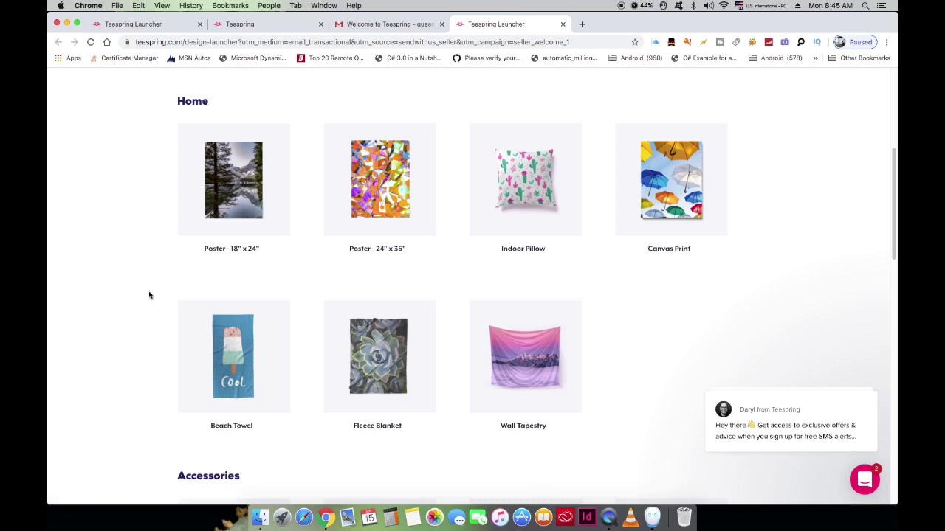
pyautogui.scroll(-7, 149, 295)
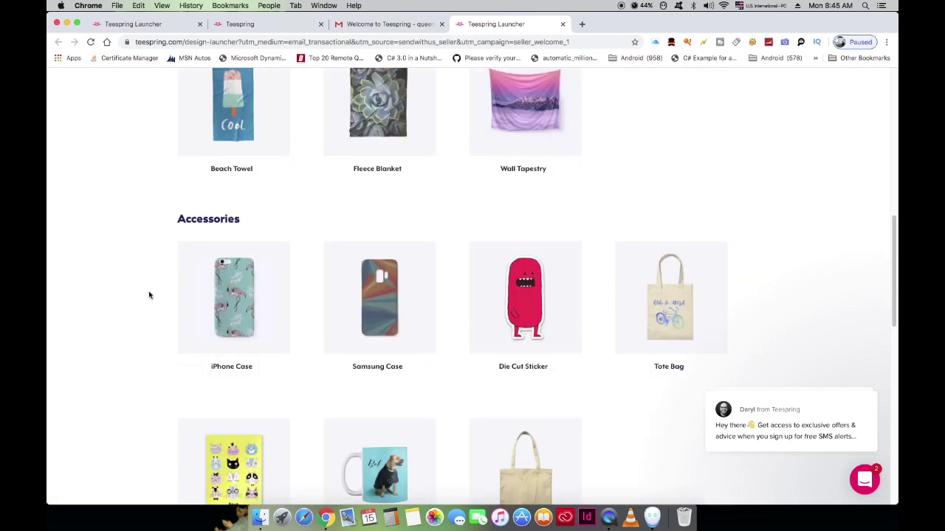
pyautogui.scroll(-2, 149, 295)
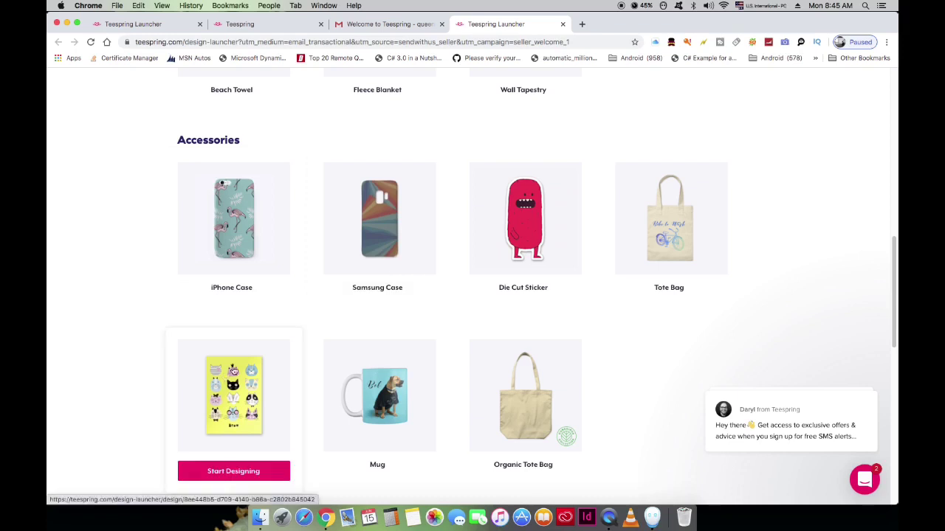
pyautogui.scroll(-7, 101, 339)
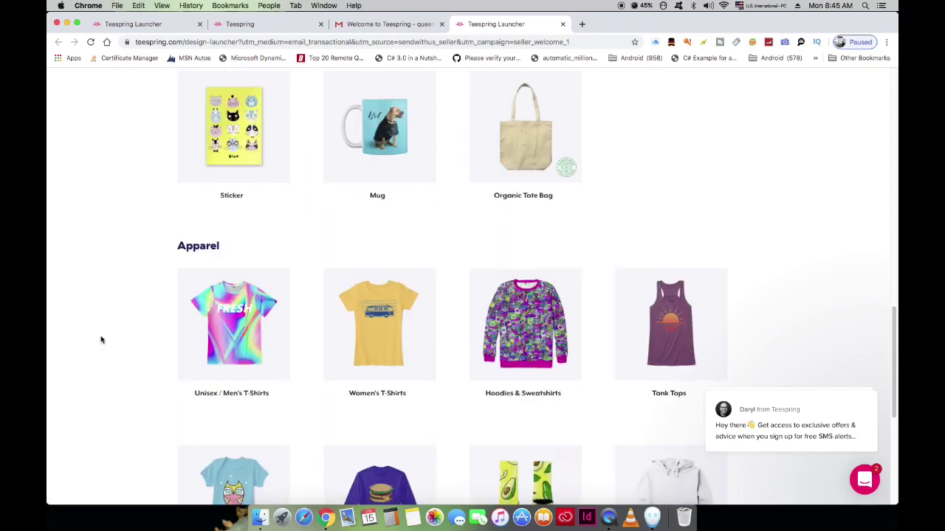
pyautogui.scroll(-2, 101, 339)
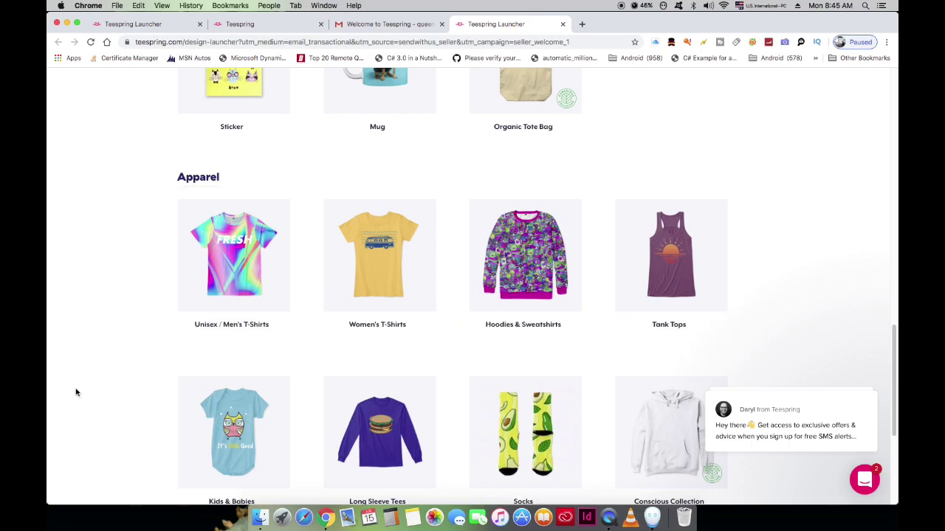
pyautogui.scroll(-2, 75, 393)
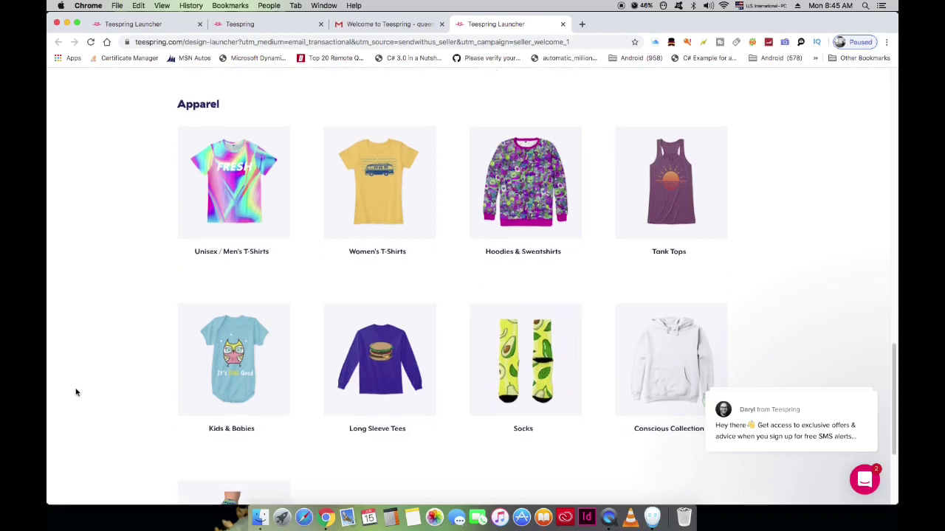
pyautogui.scroll(-5, 75, 393)
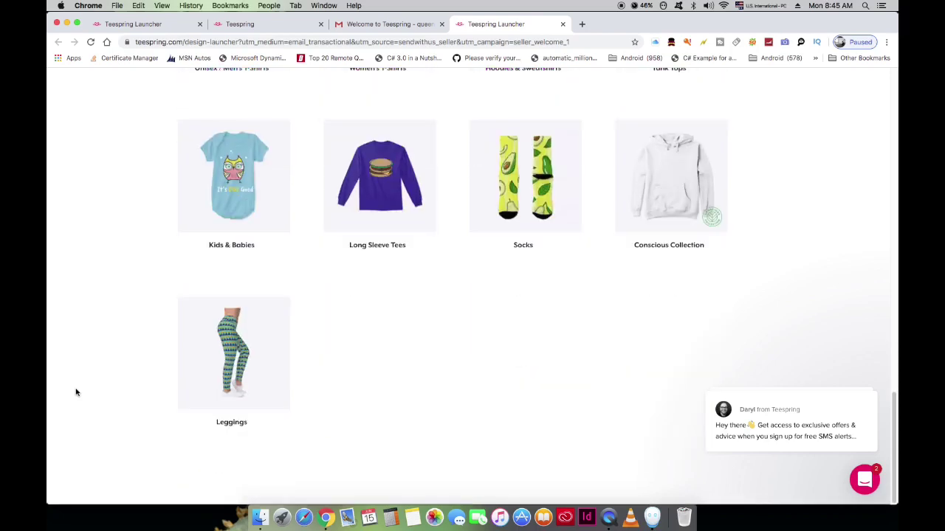
pyautogui.scroll(5, 76, 391)
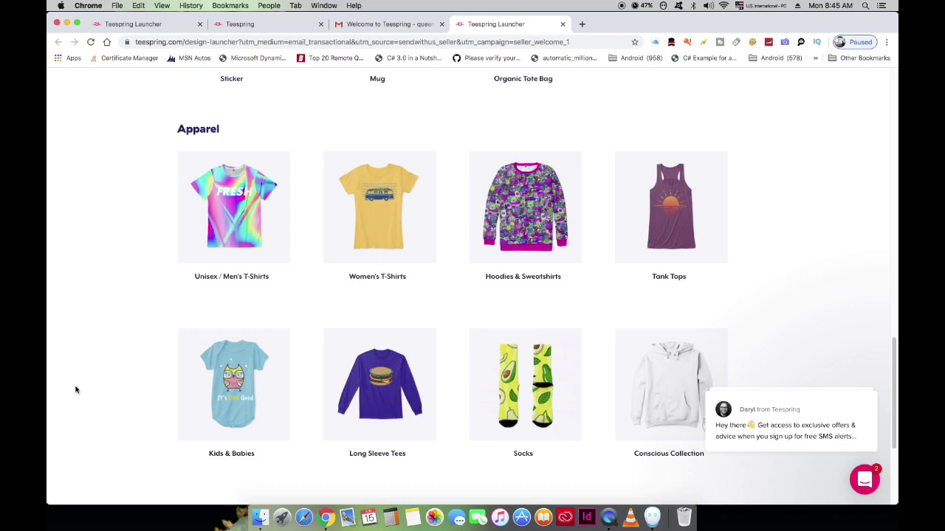
pyautogui.moveTo(247, 282)
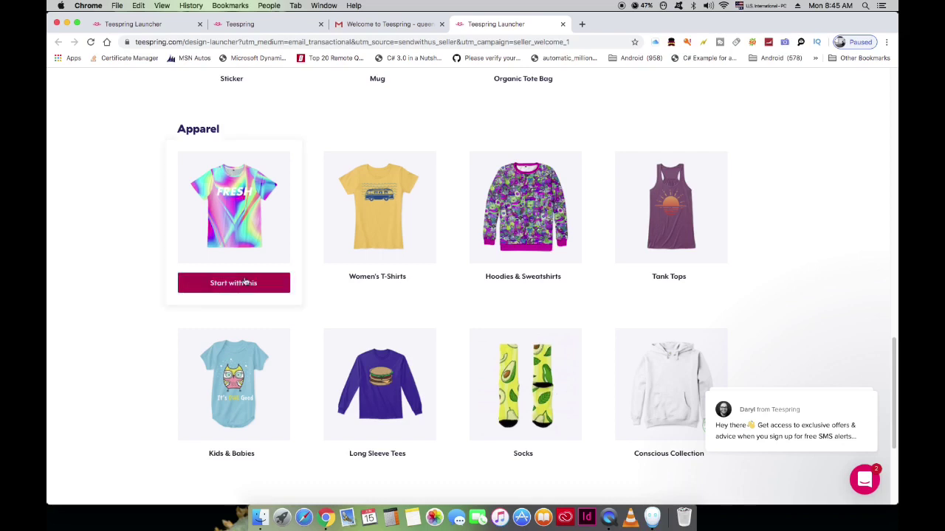
pyautogui.moveTo(372, 195)
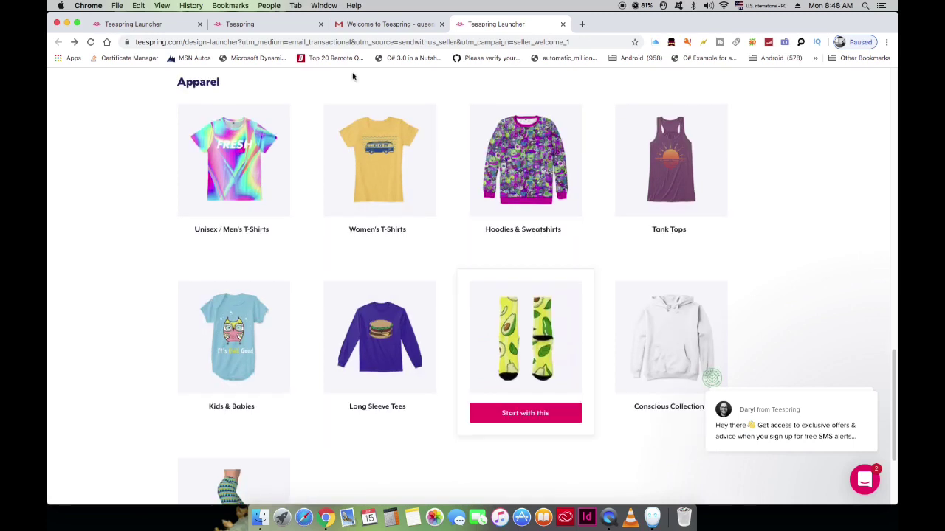
# Step: Pick Women's T-Shirts and start designing on the Women's Comfort Tee
pyautogui.click(375, 187)
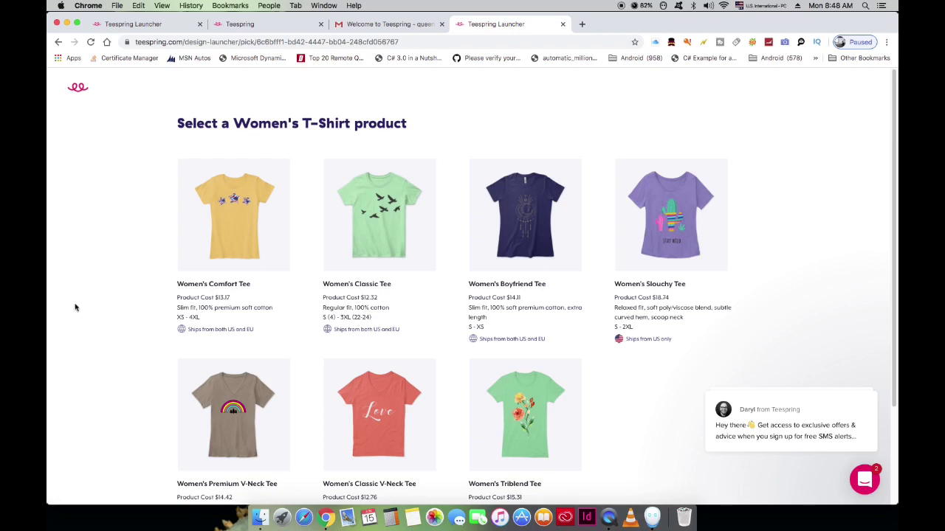
pyautogui.moveTo(559, 236)
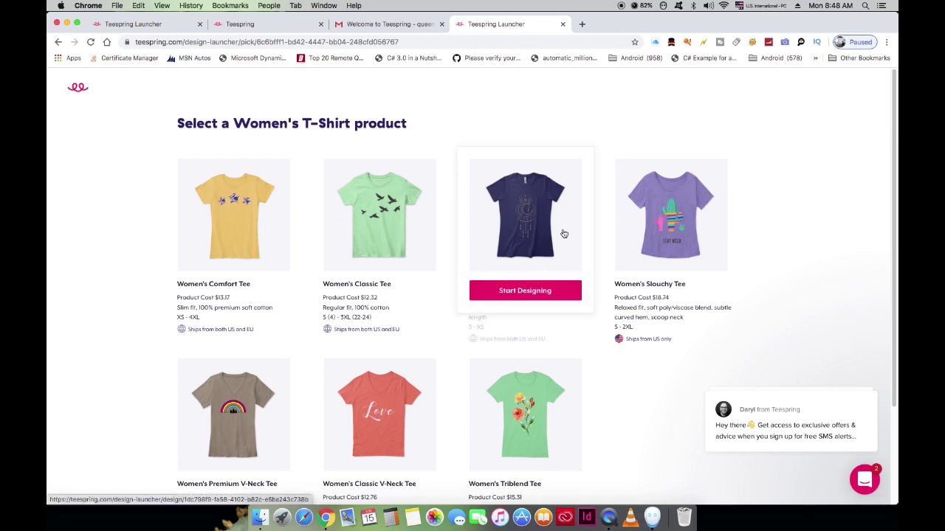
pyautogui.scroll(-3, 139, 380)
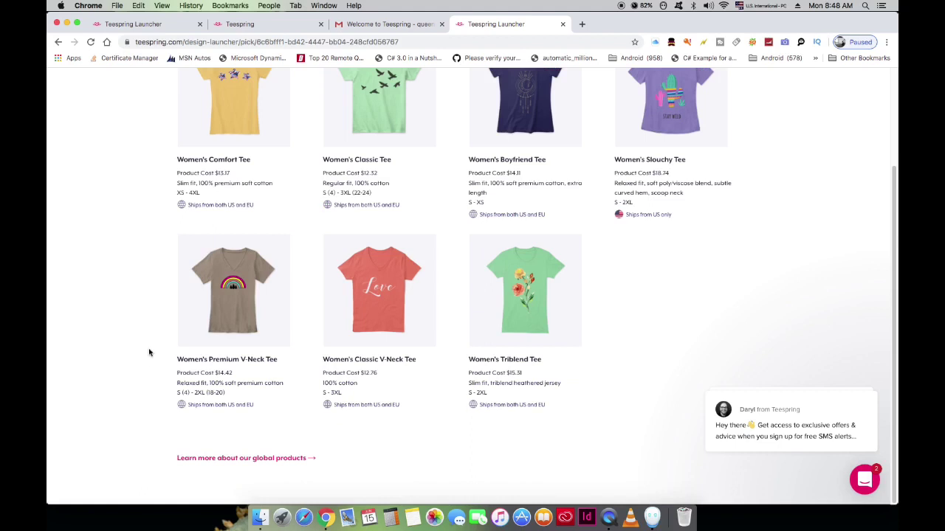
pyautogui.scroll(3, 146, 352)
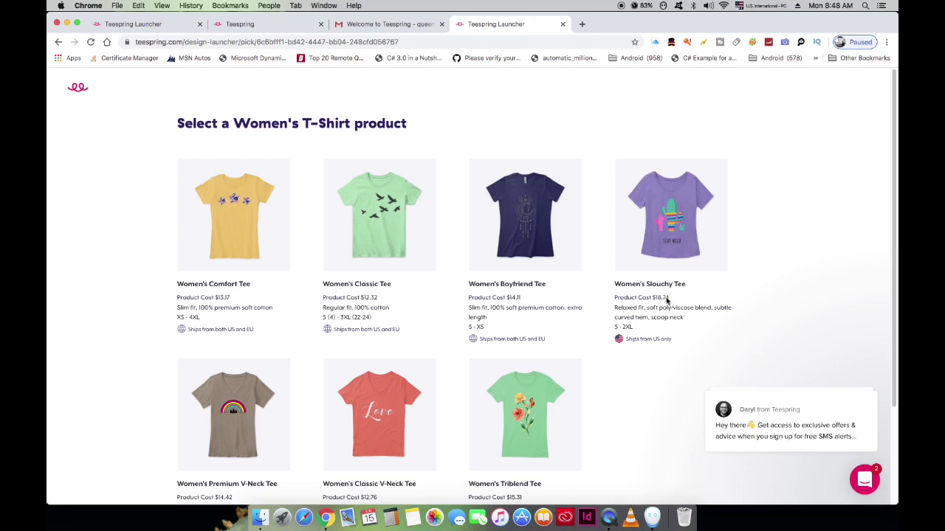
pyautogui.moveTo(237, 235)
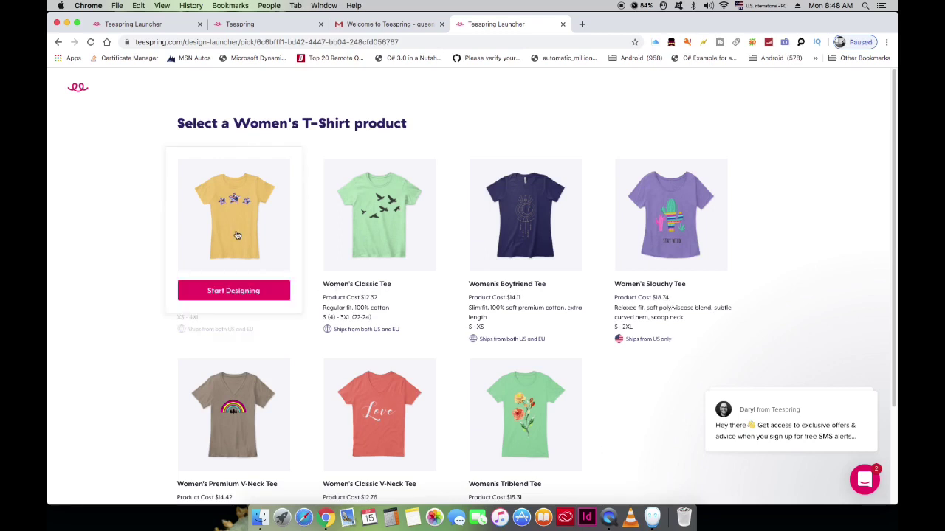
pyautogui.click(230, 291)
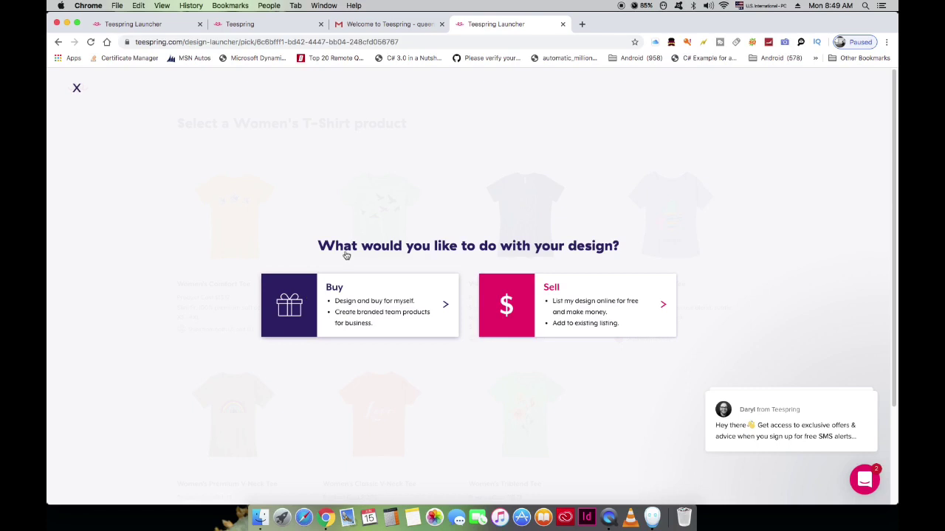
# Step: Choose Sell on the 'What would you like to do with your design?' prompt
pyautogui.moveTo(626, 250); pyautogui.dragTo(264, 252)
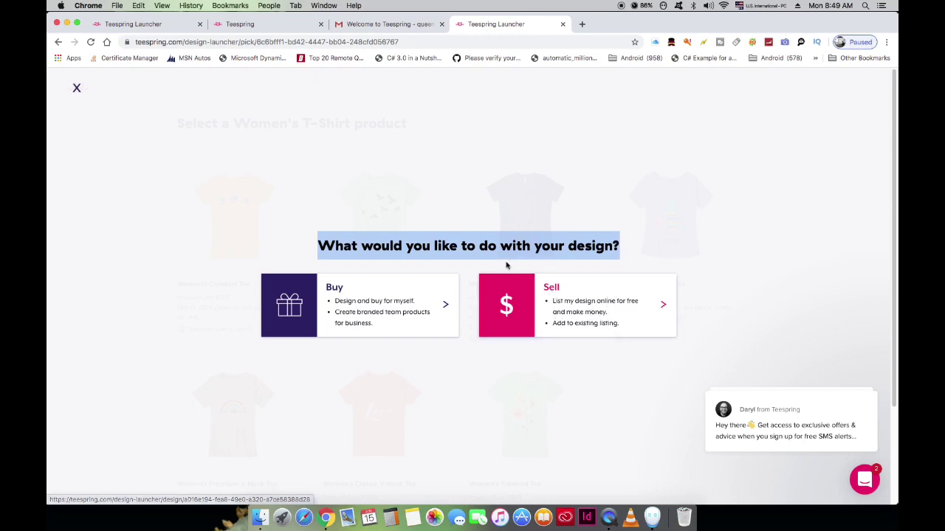
pyautogui.moveTo(506, 263); pyautogui.dragTo(574, 300)
pyautogui.click(616, 383)
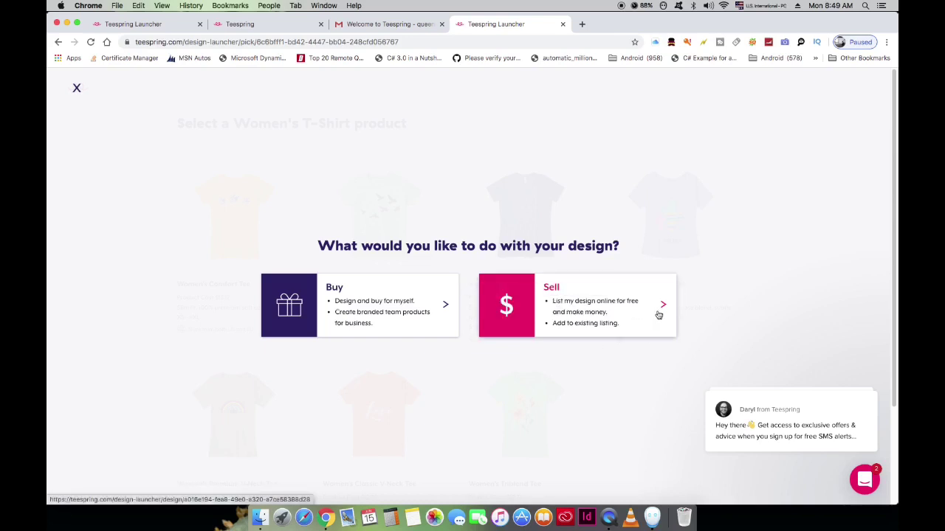
pyautogui.moveTo(728, 307); pyautogui.dragTo(526, 296)
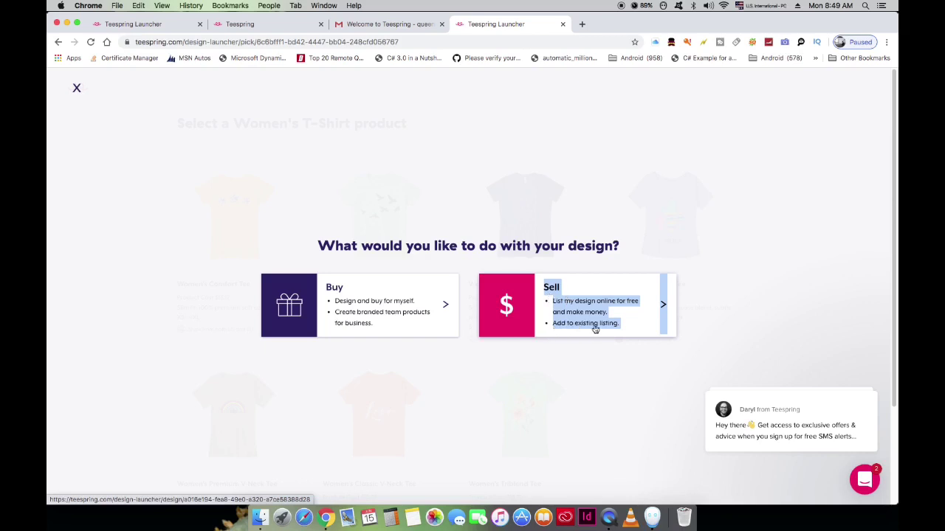
pyautogui.click(713, 310)
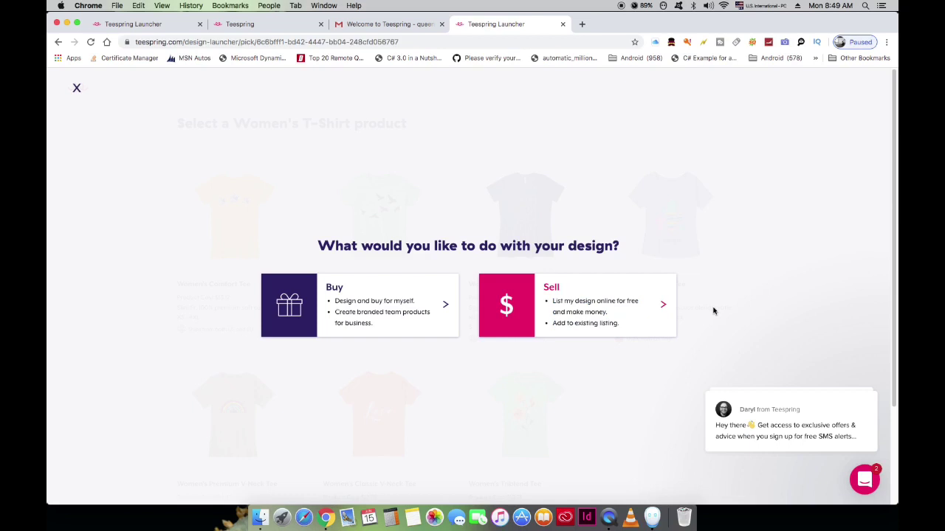
pyautogui.click(618, 313)
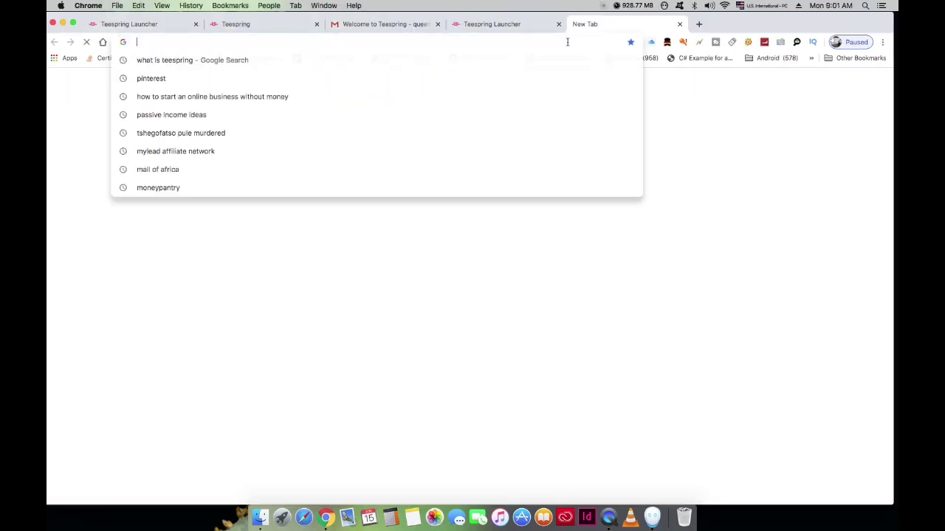
# Step: Go to canva.com in the new Chrome tab
pyautogui.write('A')
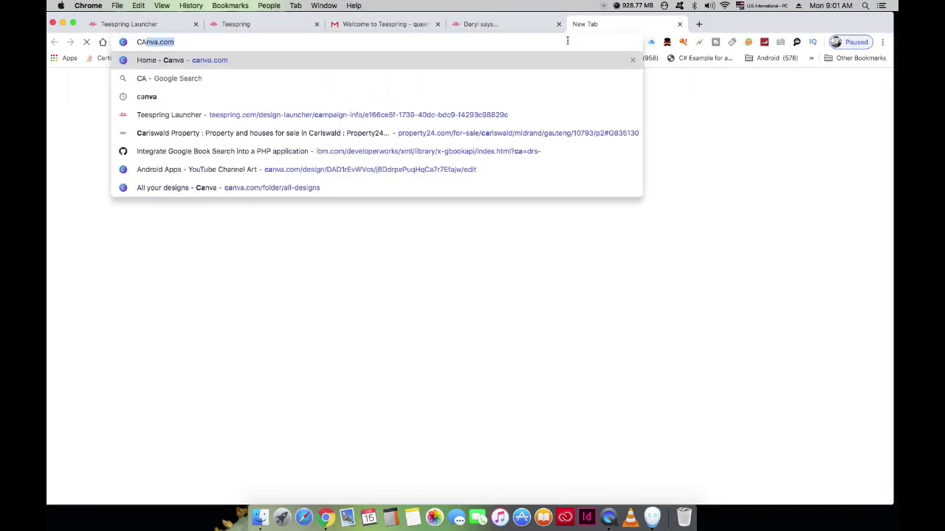
pyautogui.press('Return')
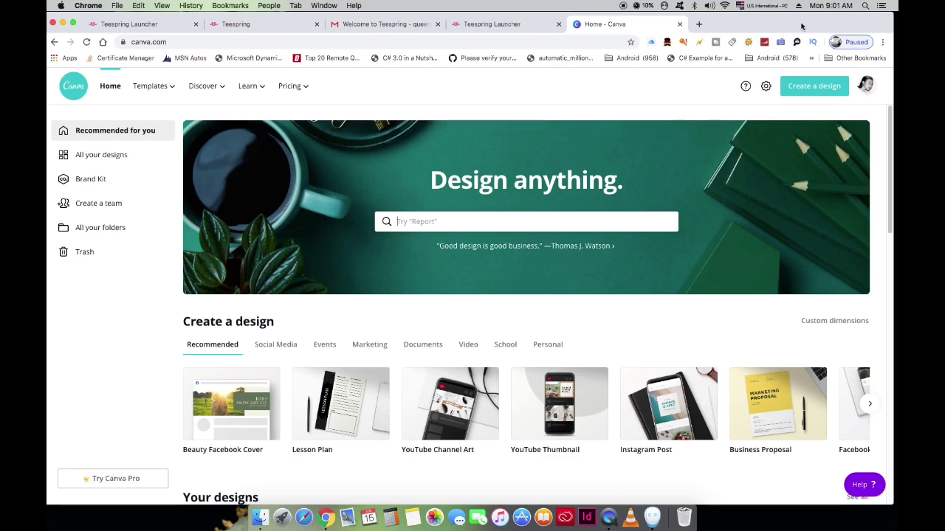
pyautogui.scroll(-5, 882, 320)
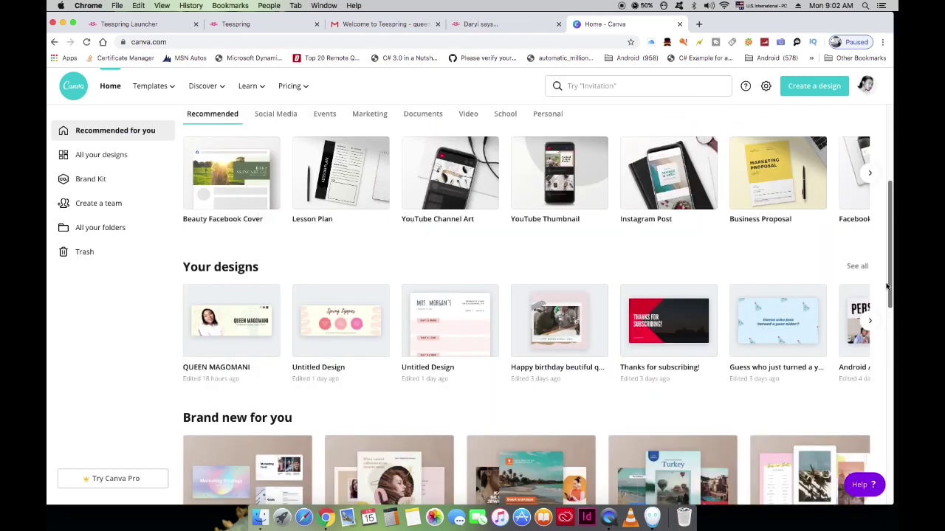
pyautogui.scroll(2, 882, 320)
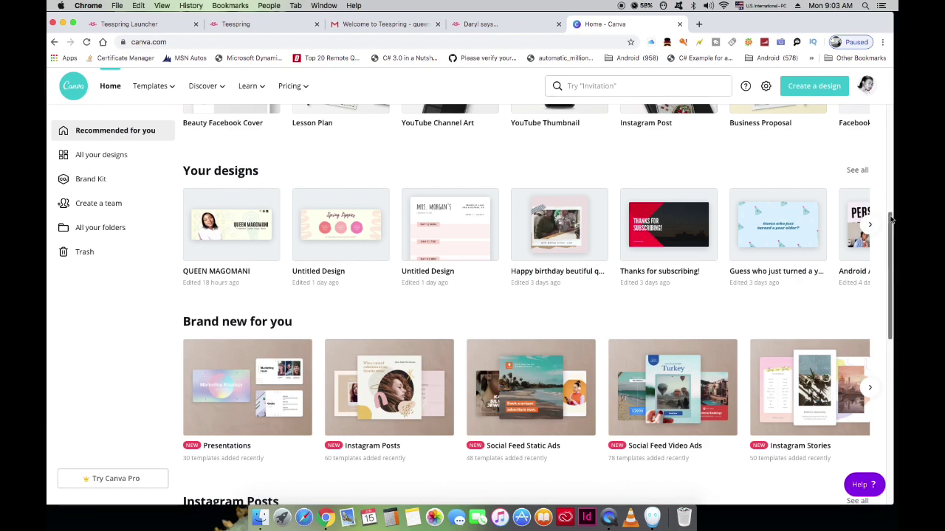
pyautogui.moveTo(891, 220); pyautogui.dragTo(890, 282)
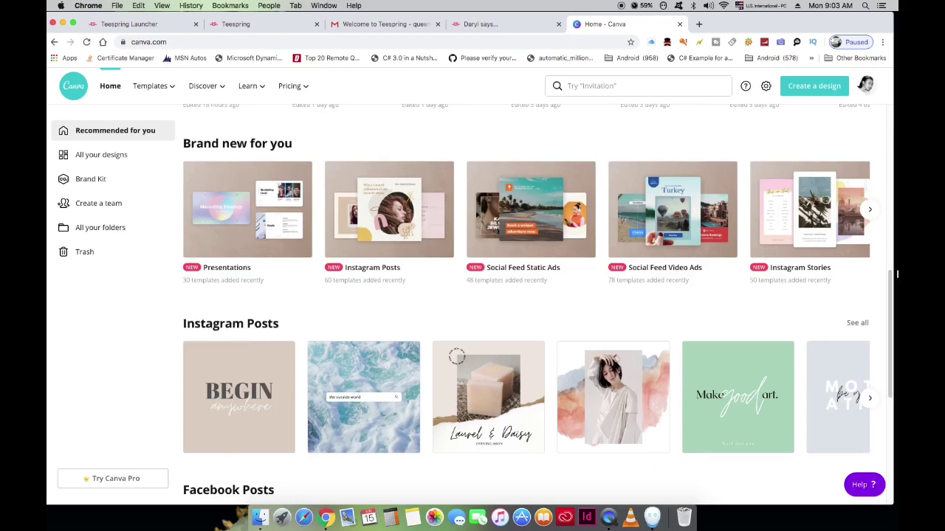
pyautogui.click(871, 211)
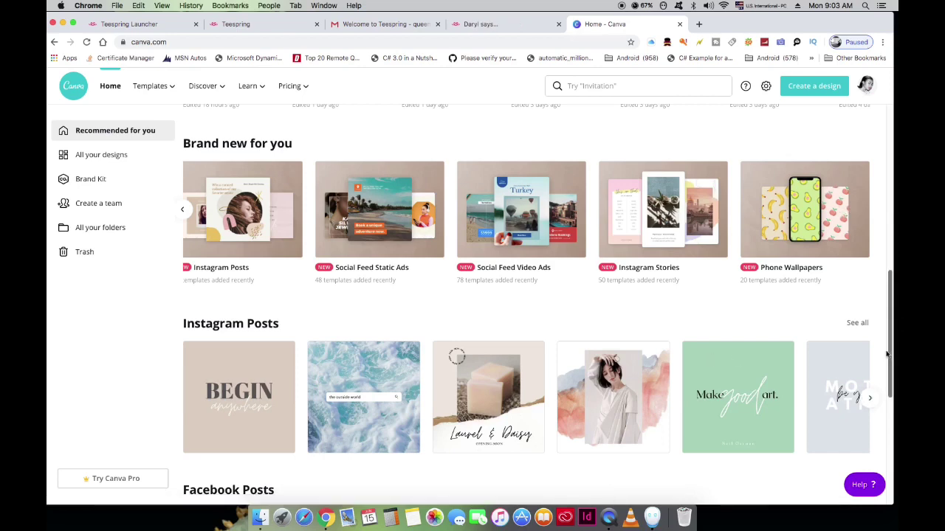
pyautogui.moveTo(890, 353); pyautogui.dragTo(892, 408)
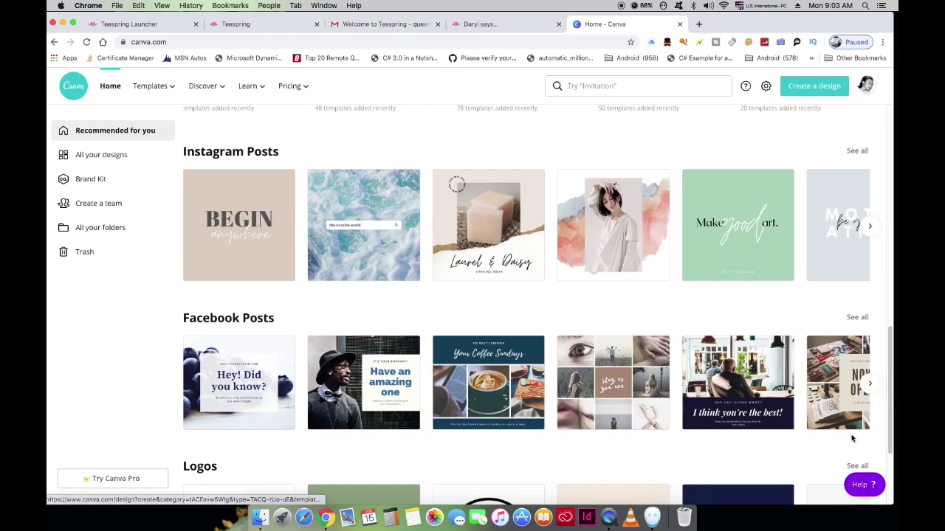
pyautogui.moveTo(890, 391); pyautogui.dragTo(897, 449)
pyautogui.scroll(-1, 897, 448)
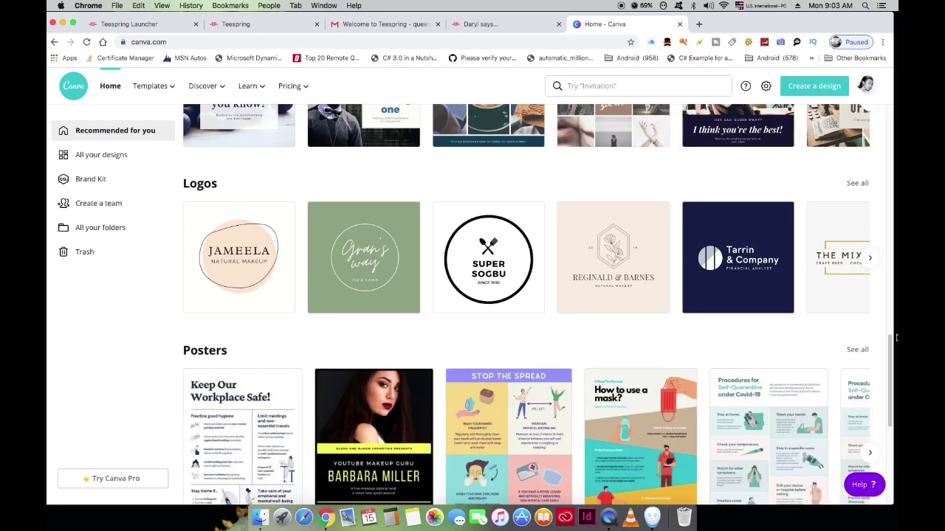
pyautogui.moveTo(891, 341); pyautogui.dragTo(886, 503)
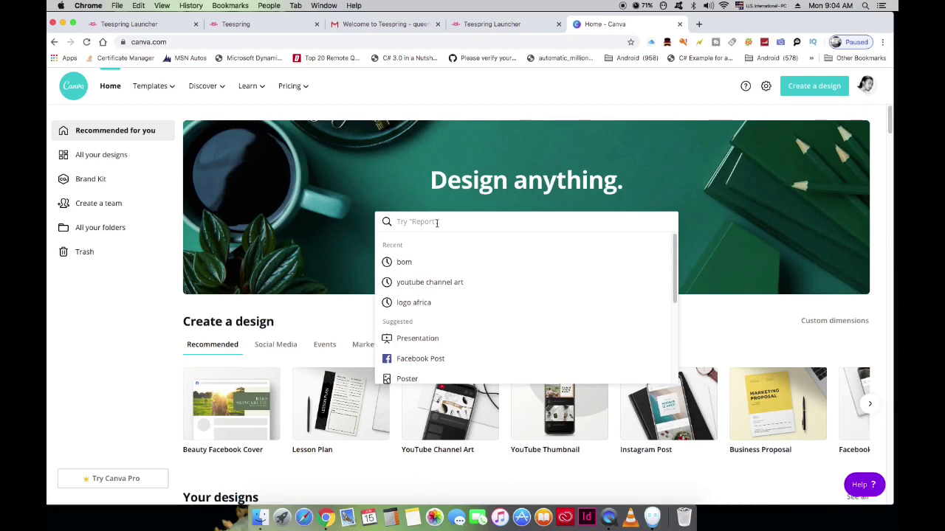
# Step: Search Canva for 'T-S' and pick the T-shirt suggestion
pyautogui.write('T')
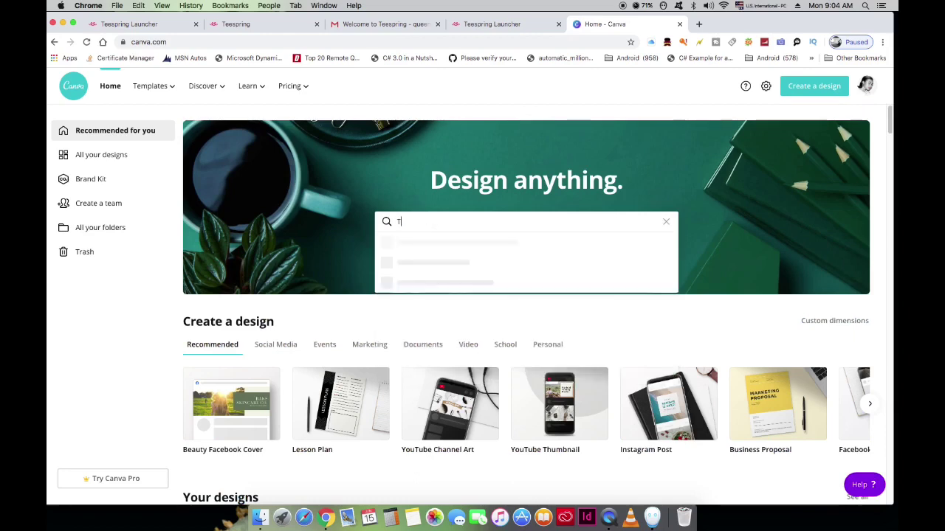
pyautogui.write('-S')
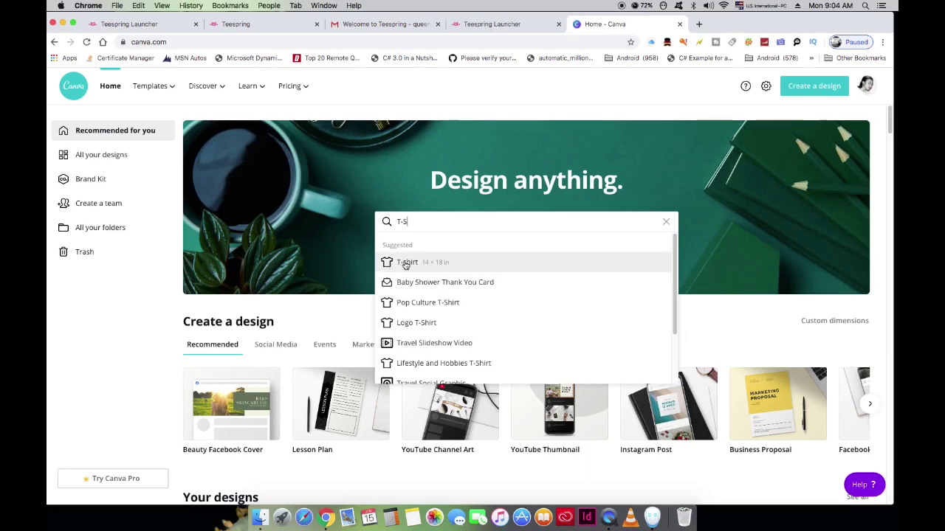
pyautogui.click(436, 265)
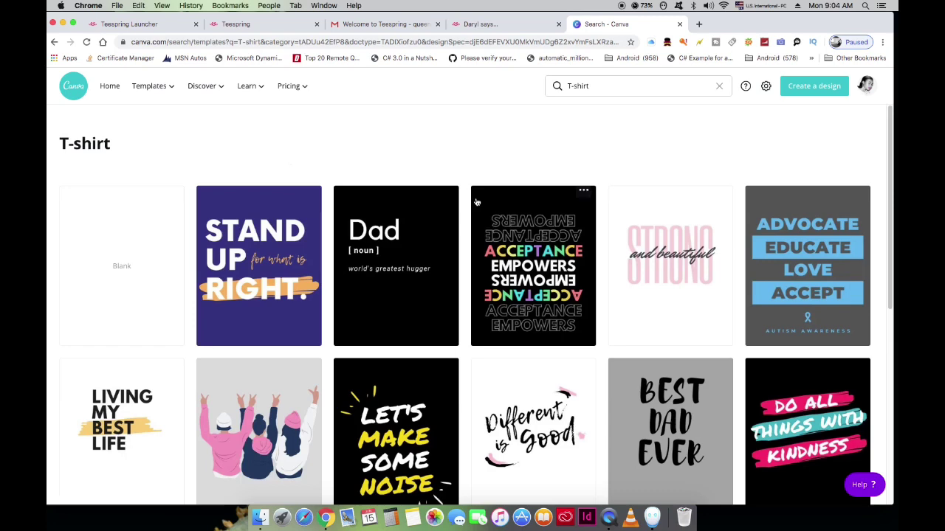
# Step: Browse the T-shirt template results and open the painted 'art is life' template
pyautogui.scroll(-1, 356, 355)
pyautogui.scroll(-1, 356, 355)
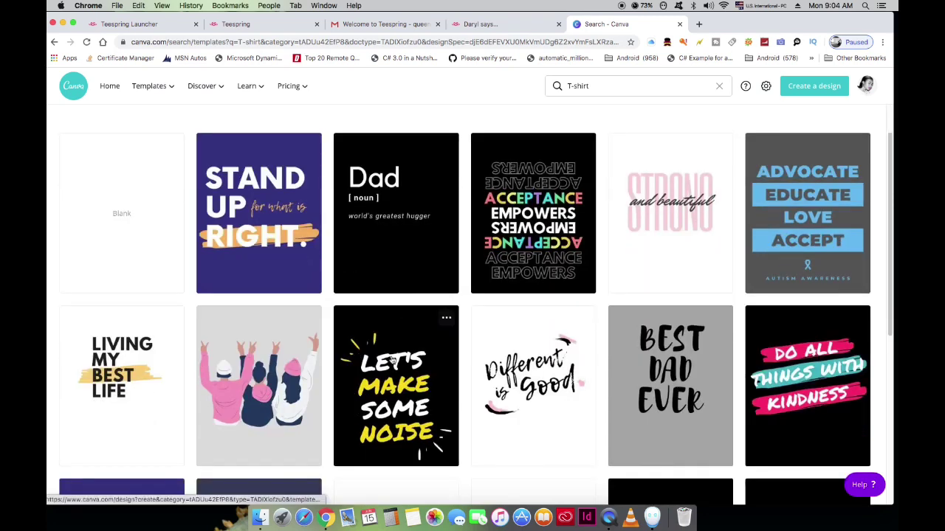
pyautogui.scroll(-2, 384, 359)
pyautogui.scroll(-3, 392, 360)
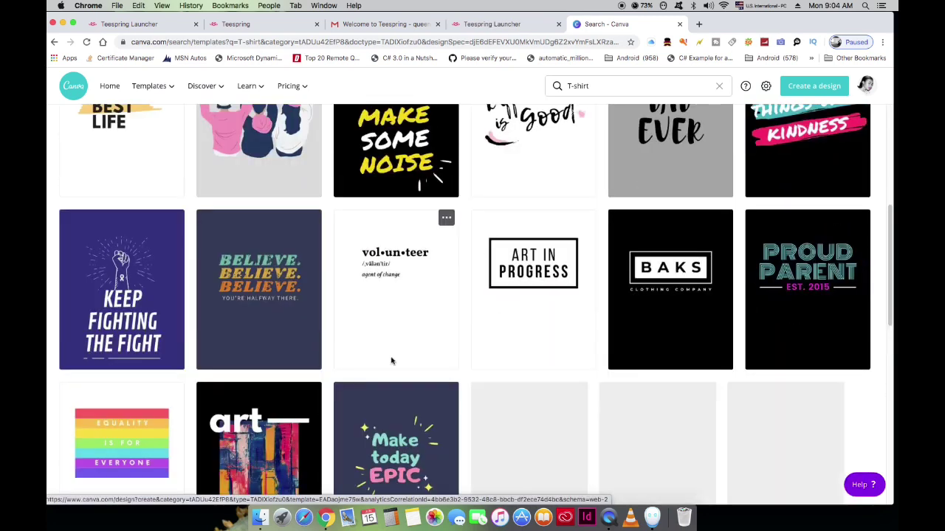
pyautogui.scroll(-2, 392, 360)
pyautogui.scroll(-2, 392, 361)
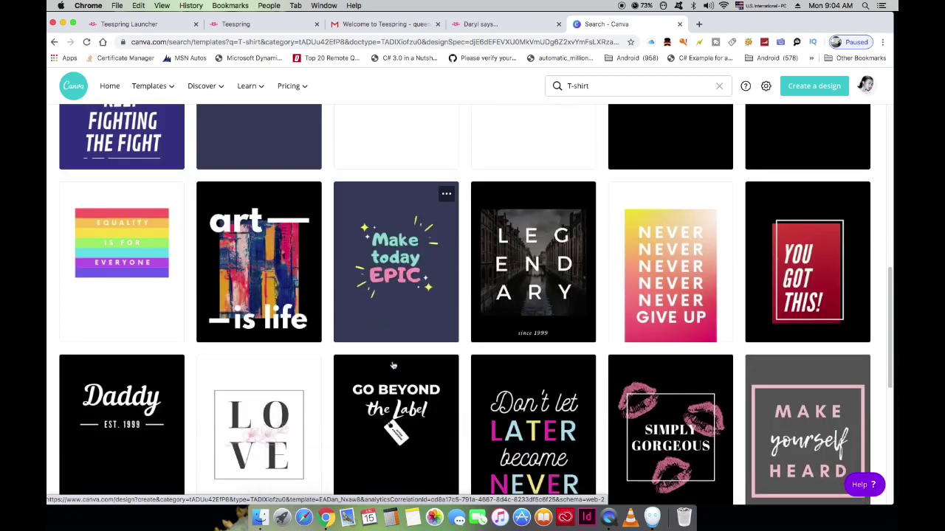
pyautogui.scroll(-2, 394, 365)
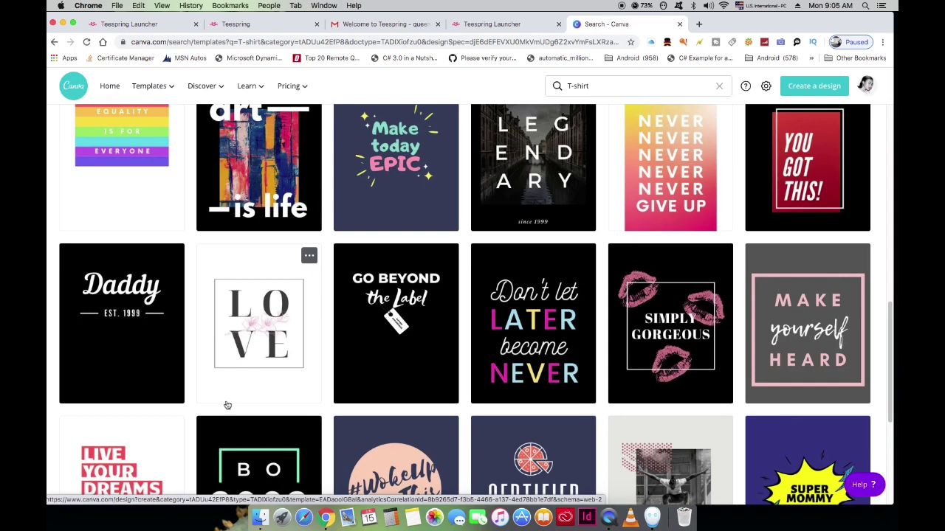
pyautogui.scroll(-2, 229, 404)
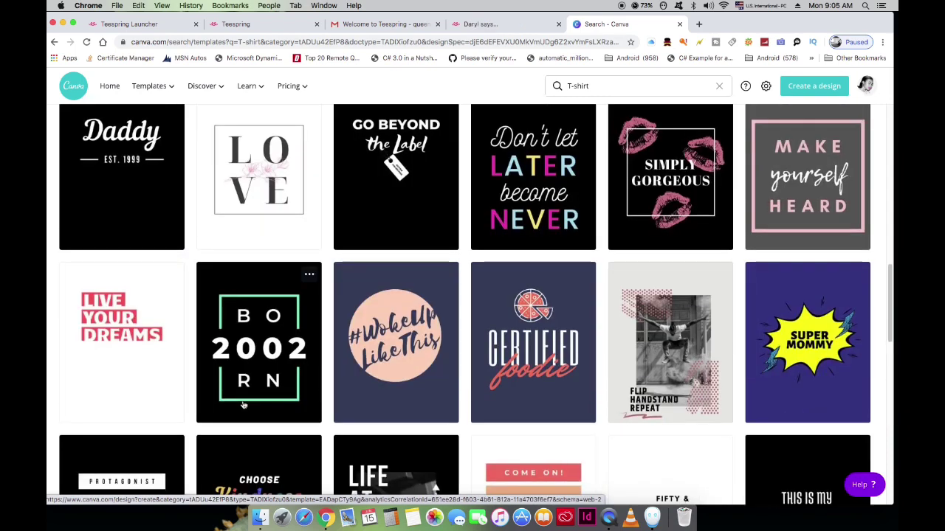
pyautogui.scroll(-2, 236, 405)
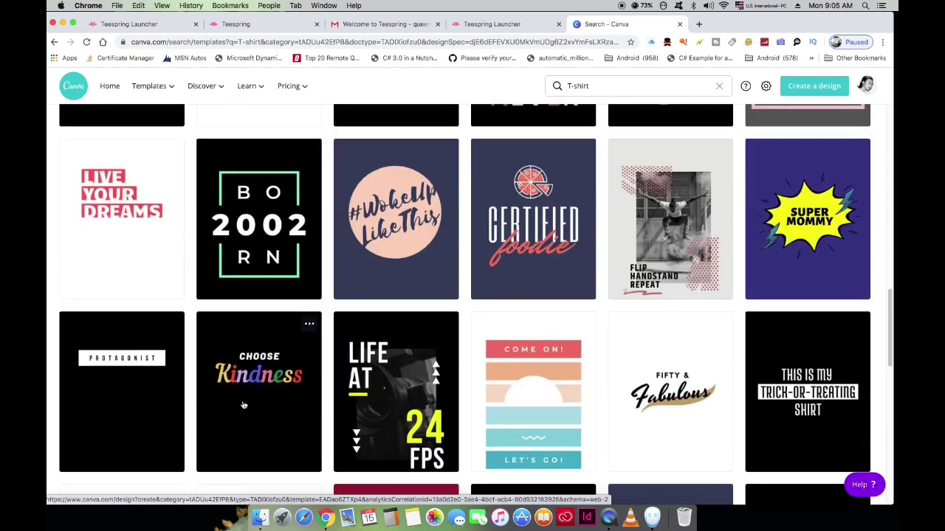
pyautogui.scroll(-2, 243, 405)
pyautogui.scroll(-2, 244, 405)
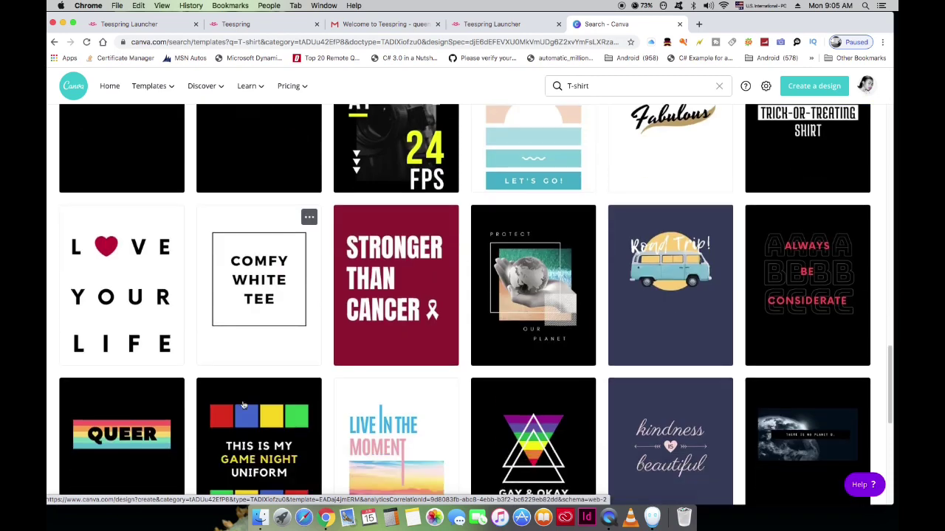
pyautogui.scroll(-2, 244, 405)
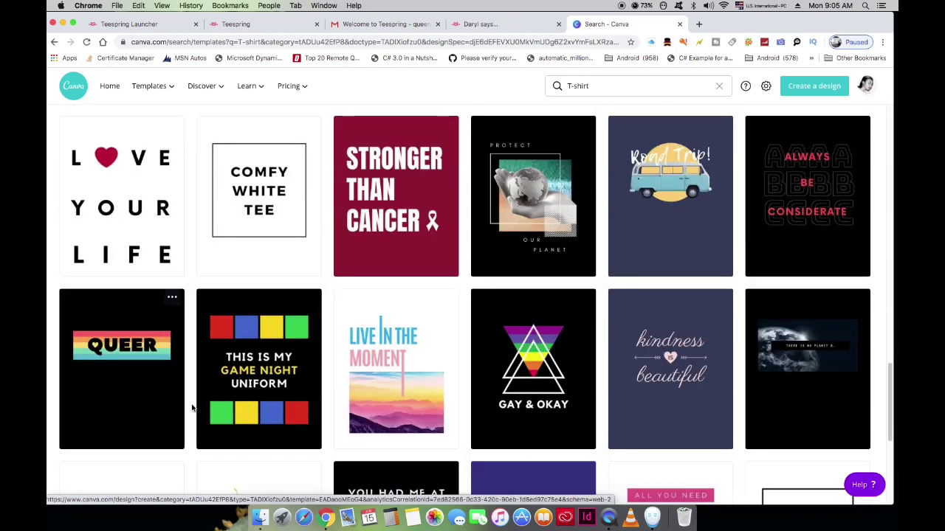
pyautogui.scroll(-3, 192, 408)
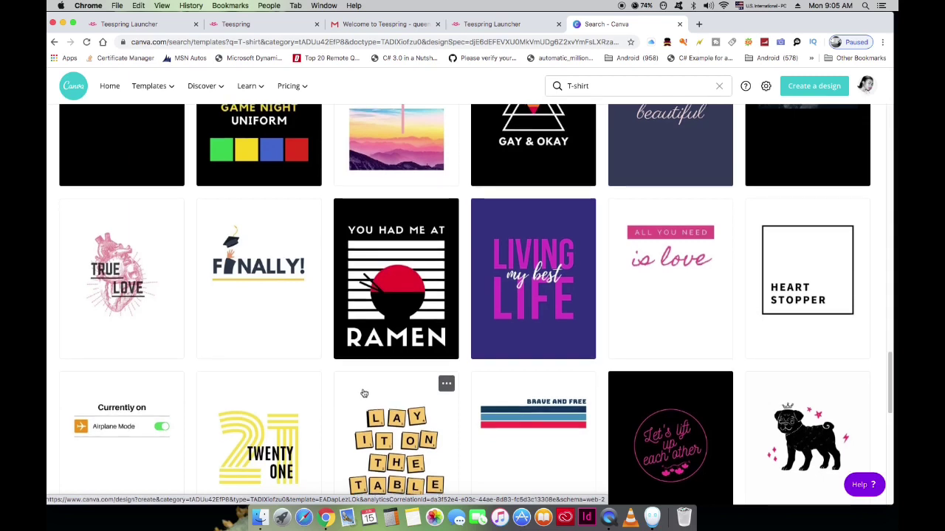
pyautogui.scroll(-2, 364, 394)
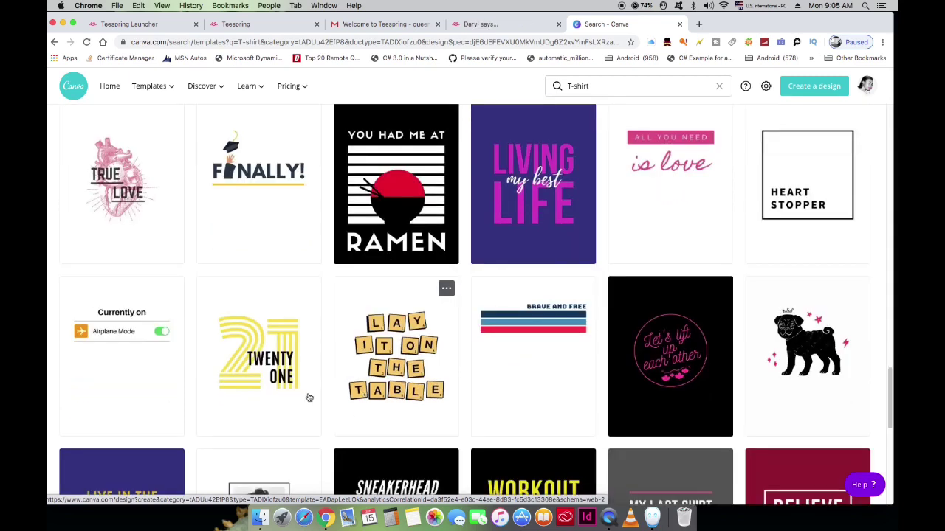
pyautogui.scroll(-2, 310, 397)
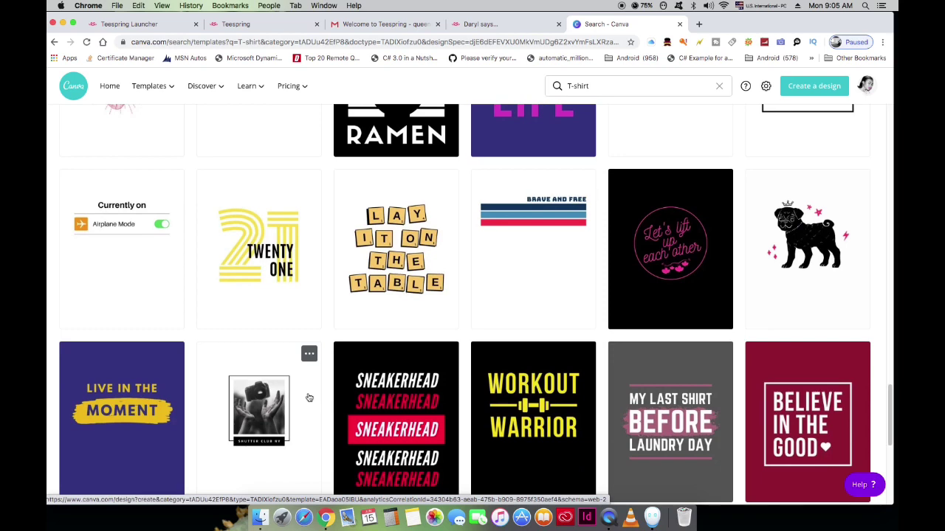
pyautogui.scroll(-3, 309, 398)
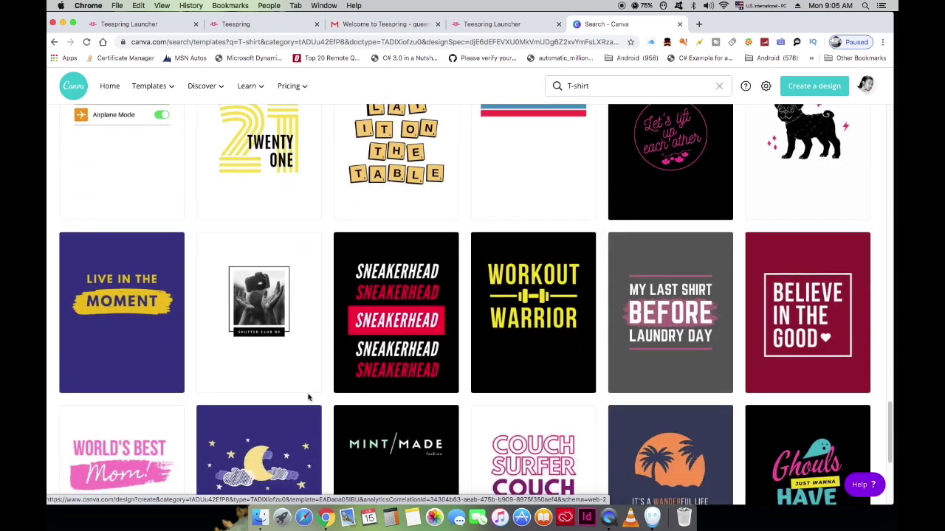
pyautogui.scroll(-4, 314, 400)
pyautogui.scroll(5, 320, 402)
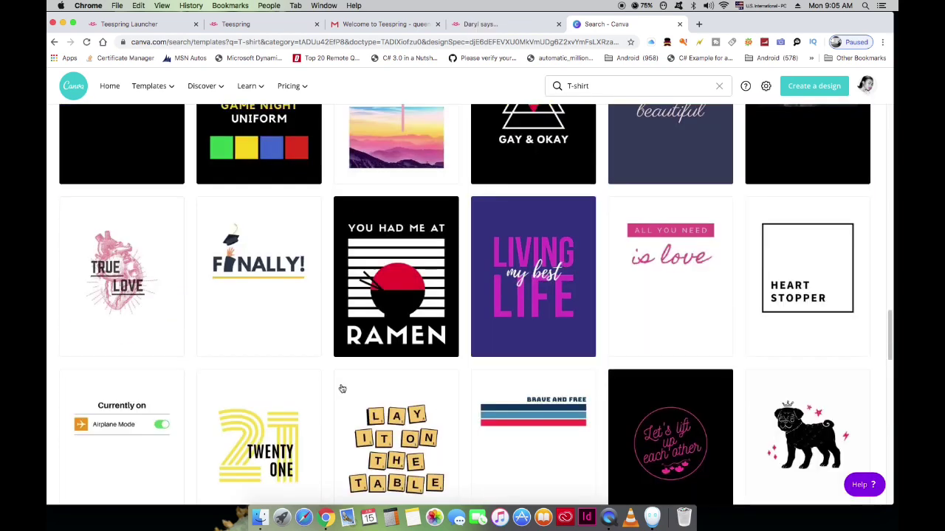
pyautogui.scroll(7, 344, 387)
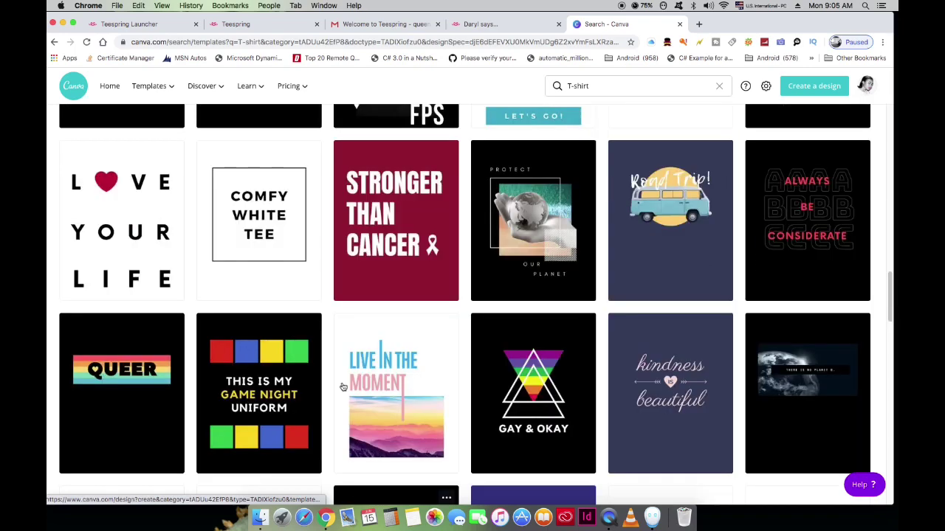
pyautogui.scroll(2, 343, 387)
pyautogui.scroll(2, 341, 389)
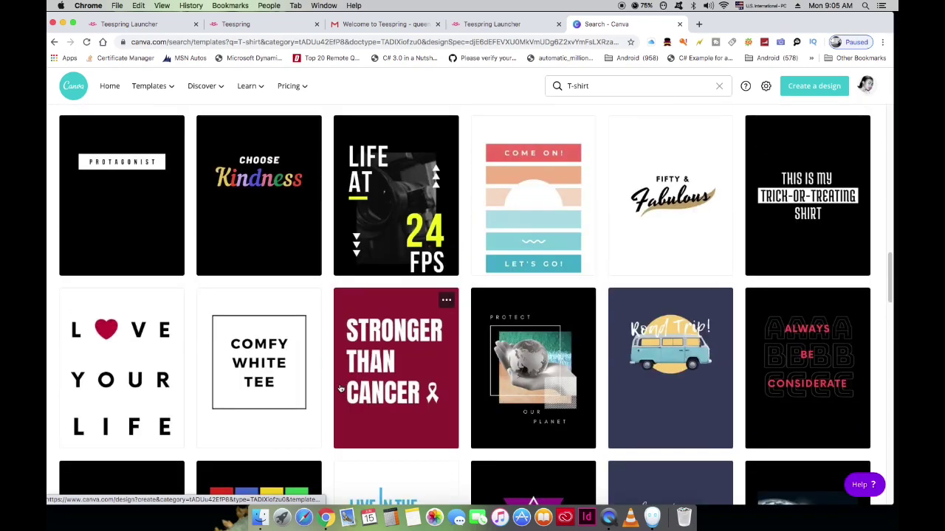
pyautogui.scroll(8, 341, 389)
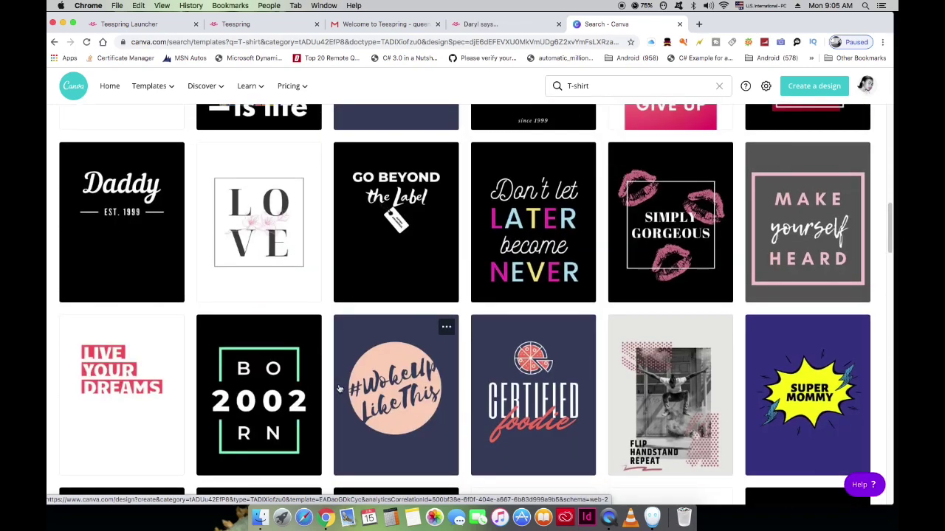
pyautogui.scroll(1, 341, 389)
pyautogui.scroll(4, 340, 389)
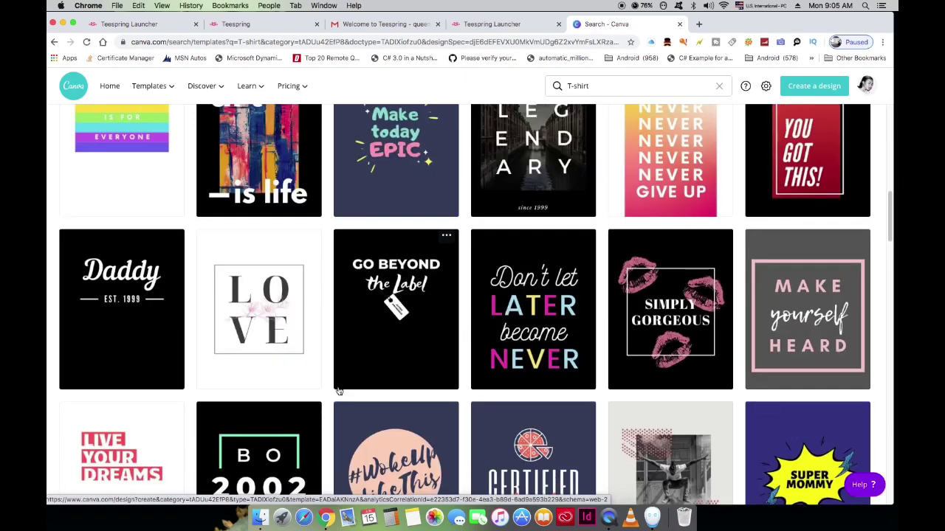
pyautogui.scroll(1, 340, 391)
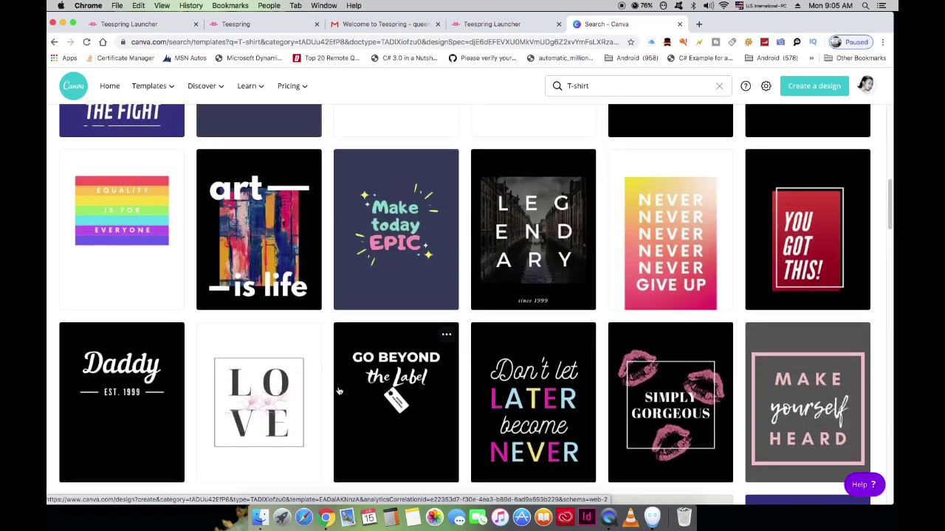
pyautogui.scroll(2, 339, 392)
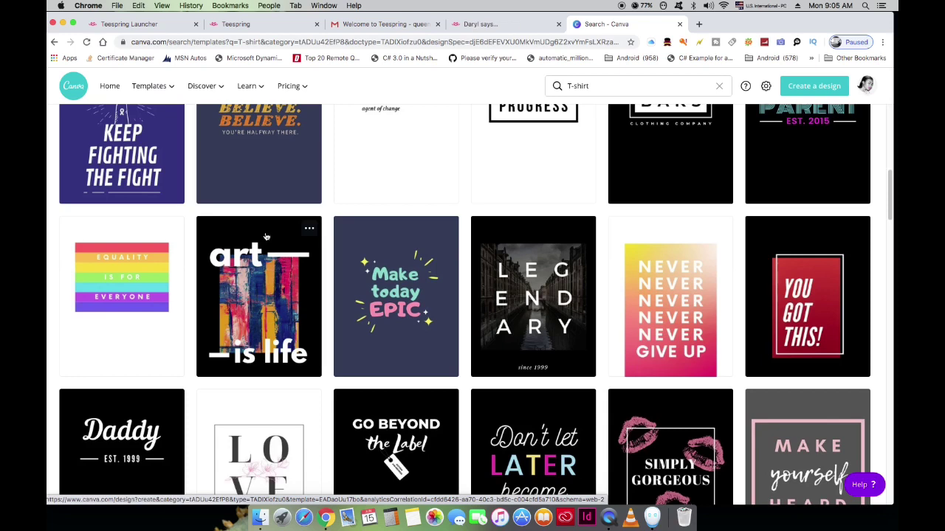
pyautogui.click(281, 313)
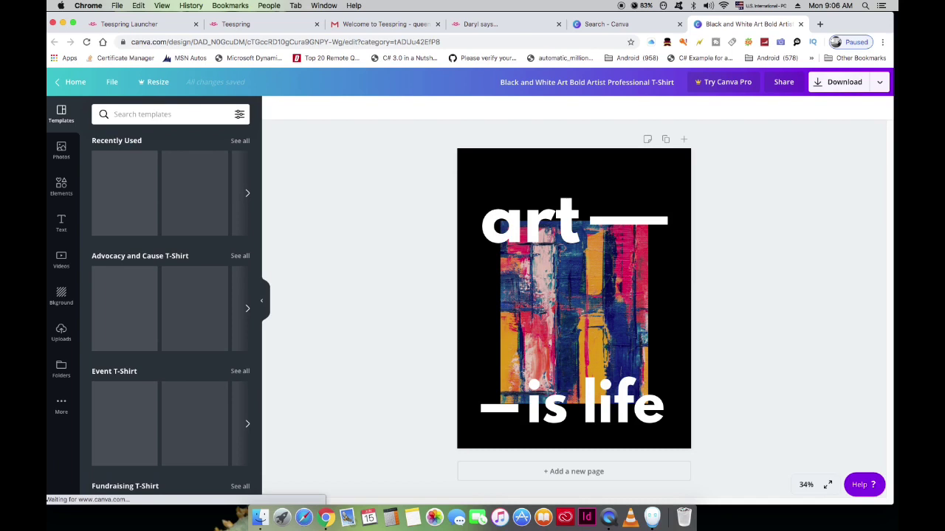
# Step: Replace 'art' with 'Own', widen its text box and scale it down
pyautogui.click(565, 231)
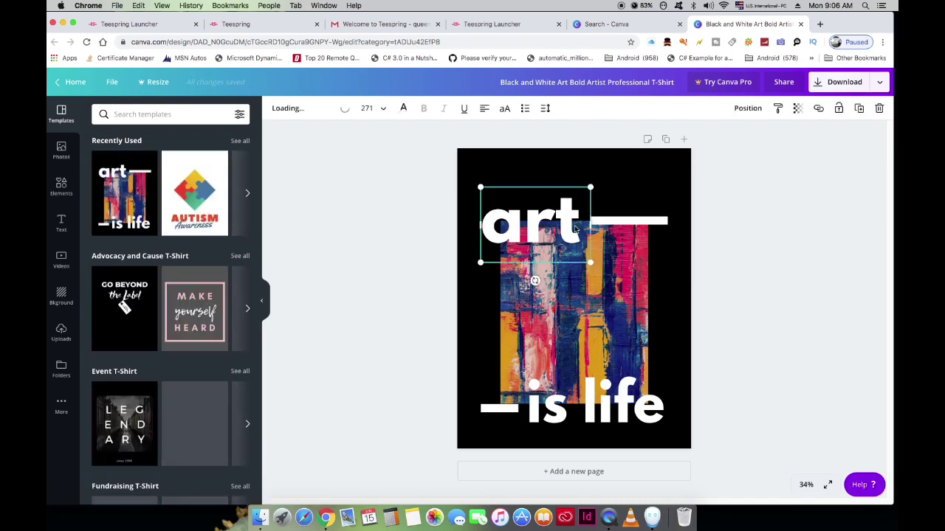
pyautogui.doubleClick(570, 231)
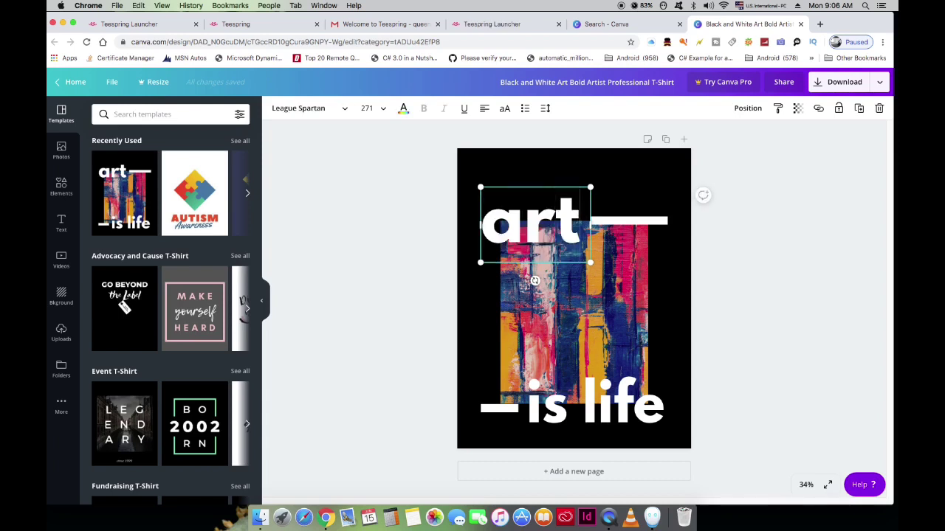
pyautogui.press('BackSpace')
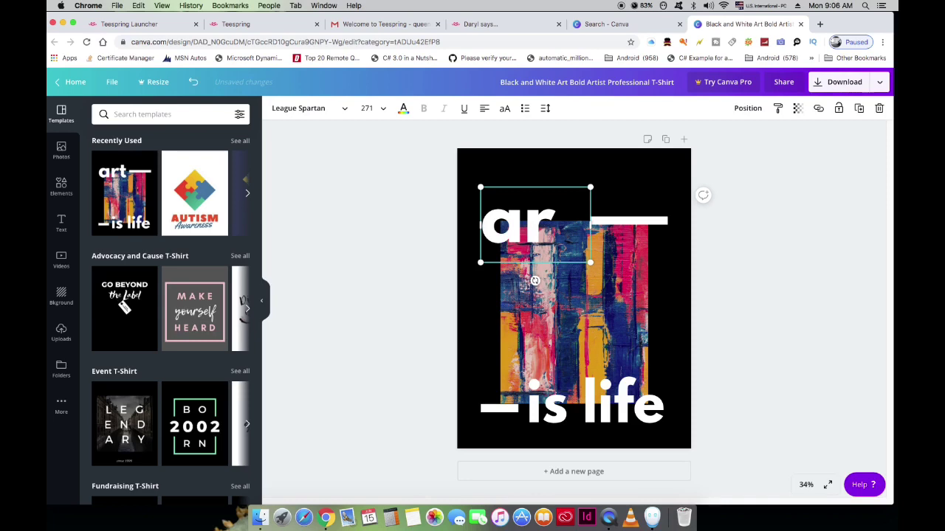
pyautogui.press('BackSpace')
pyautogui.press('BackSpace')
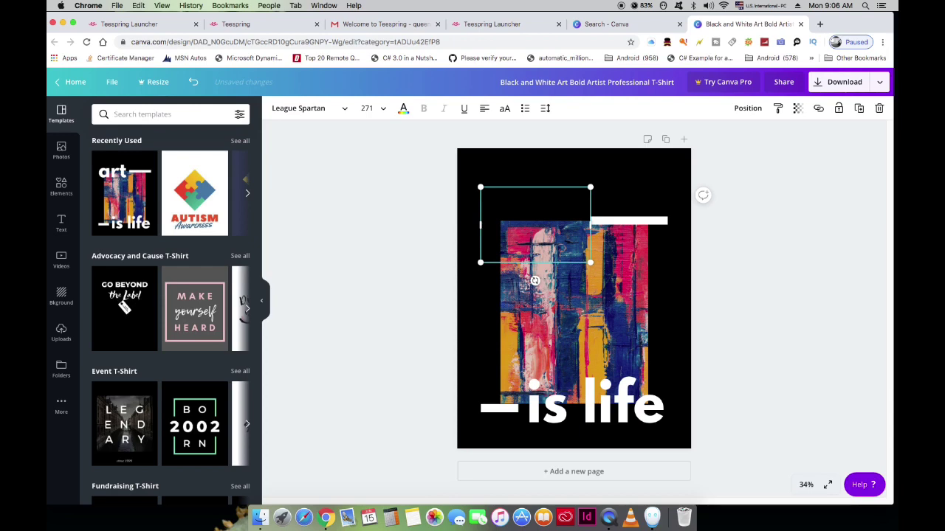
pyautogui.write('O')
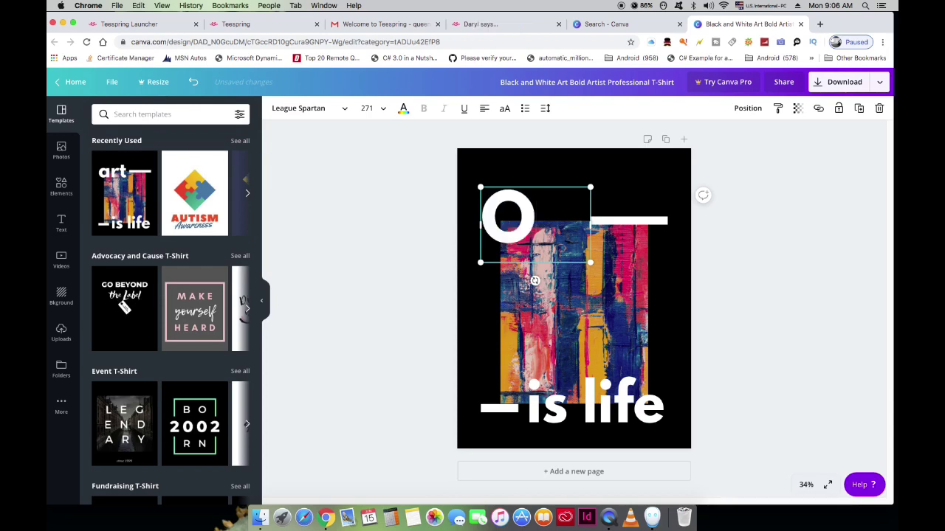
pyautogui.write('wn')
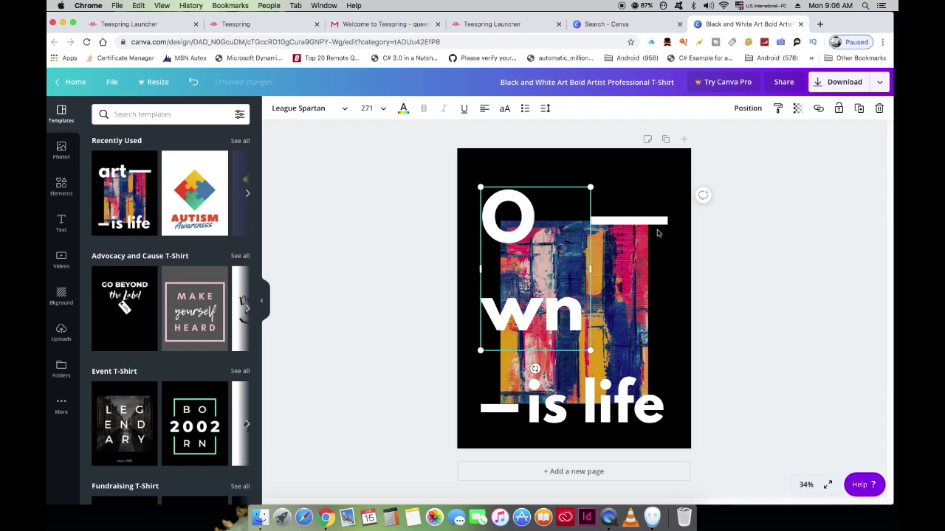
pyautogui.moveTo(595, 269); pyautogui.dragTo(656, 263)
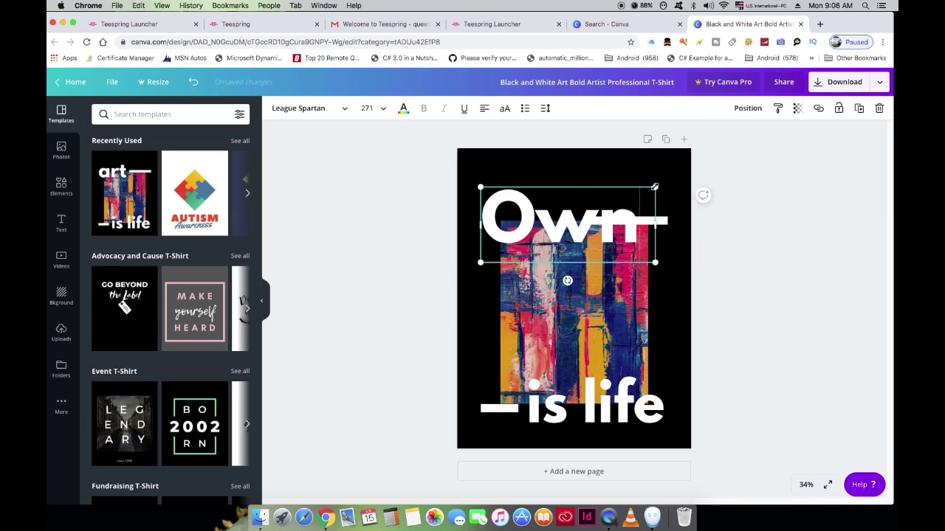
pyautogui.moveTo(654, 188); pyautogui.dragTo(618, 203)
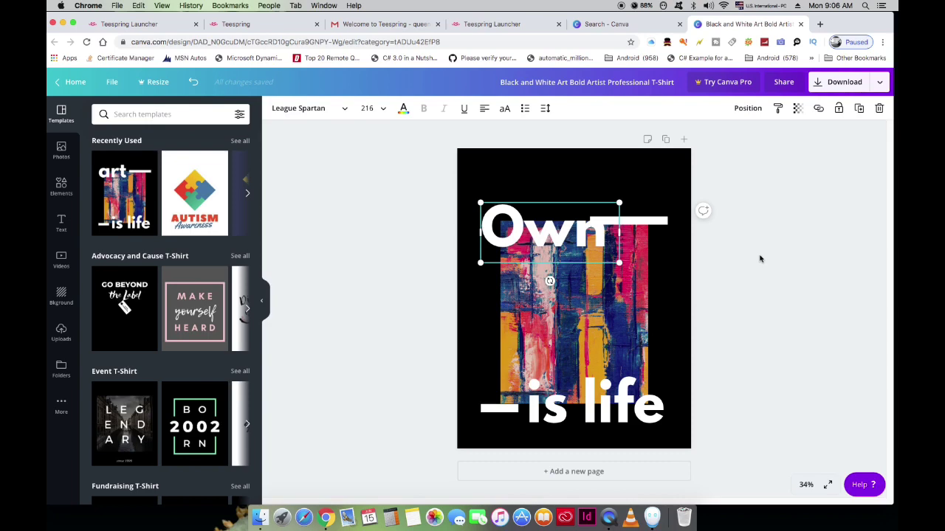
pyautogui.click(719, 251)
# Step: Nudge 'Own' up, change the bottom line to 'Yo life' at size 192, and lower it slightly
pyautogui.moveTo(542, 226); pyautogui.dragTo(533, 220)
pyautogui.press('super+z')
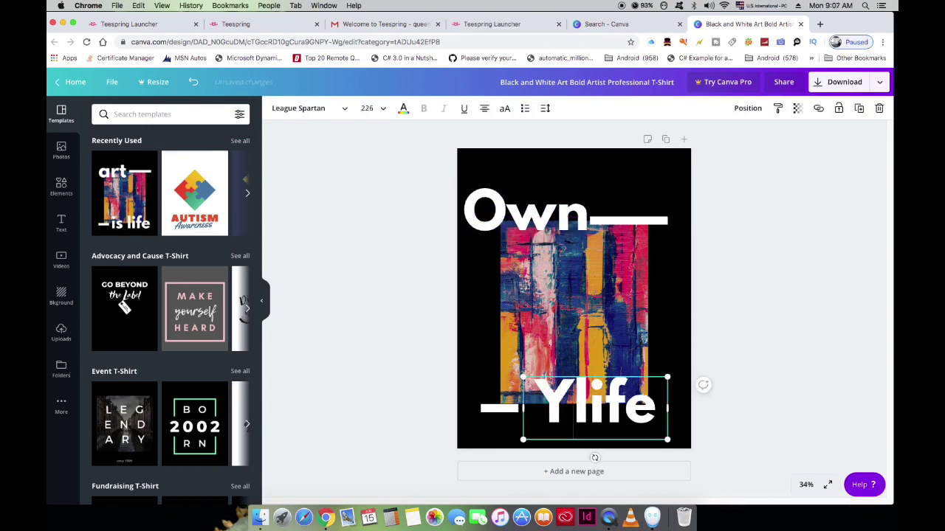
pyautogui.write('o')
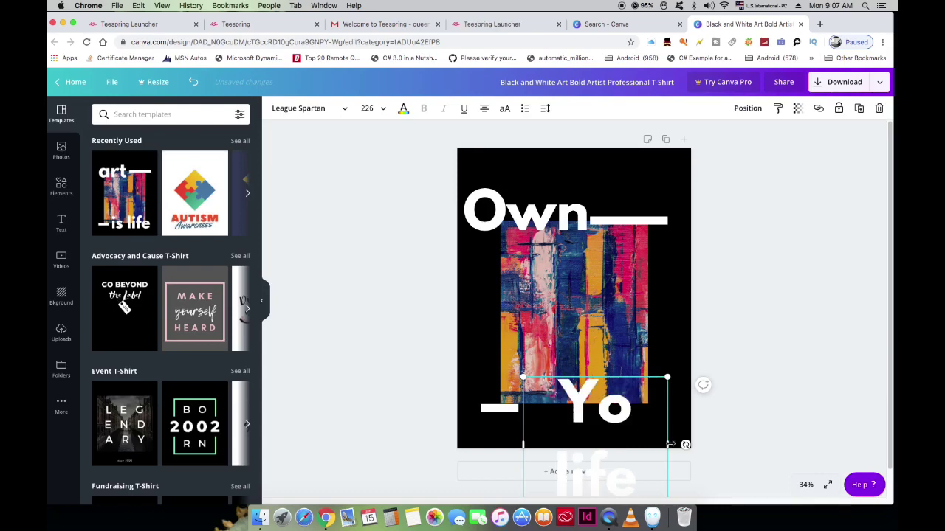
pyautogui.moveTo(670, 444); pyautogui.dragTo(707, 435)
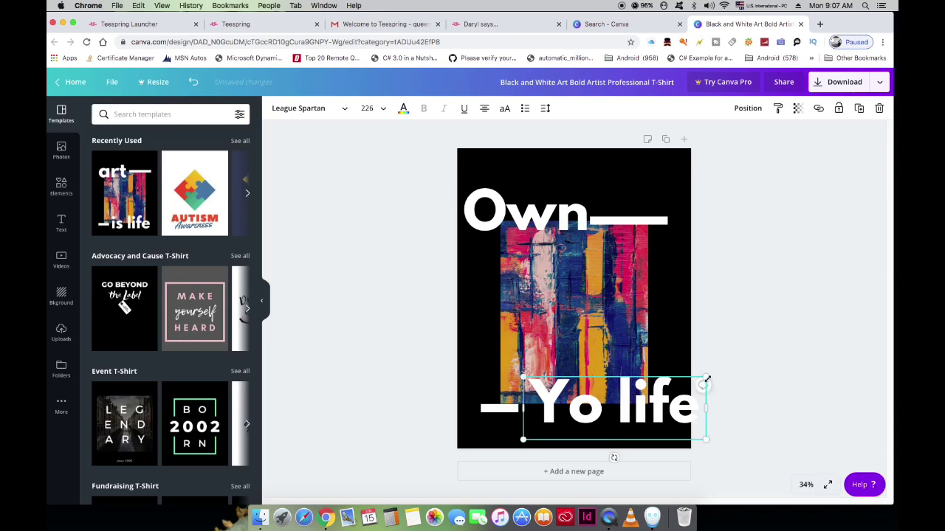
pyautogui.moveTo(706, 378); pyautogui.dragTo(679, 387)
pyautogui.click(705, 416)
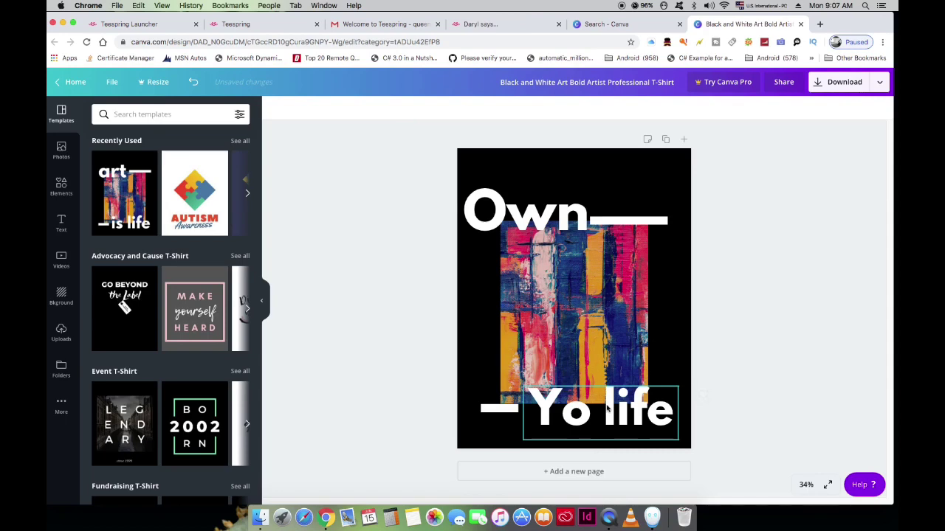
pyautogui.moveTo(606, 422); pyautogui.dragTo(606, 436)
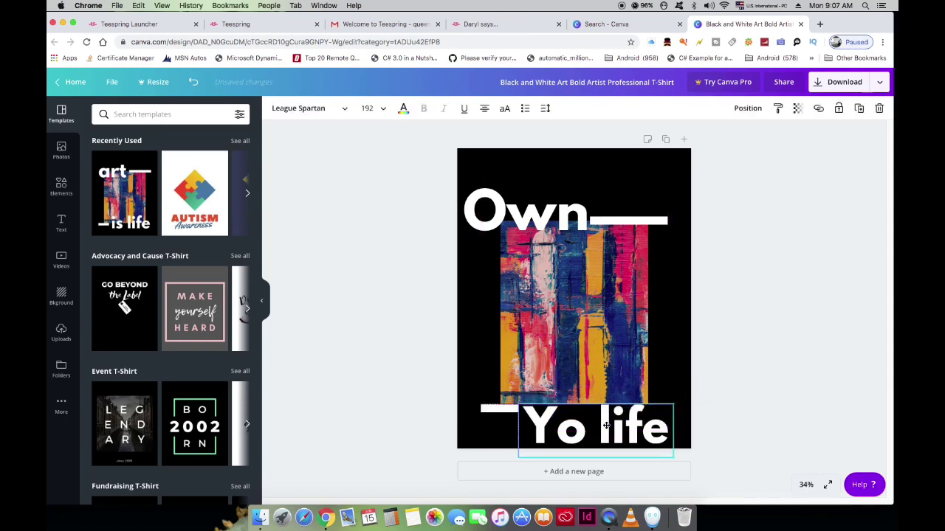
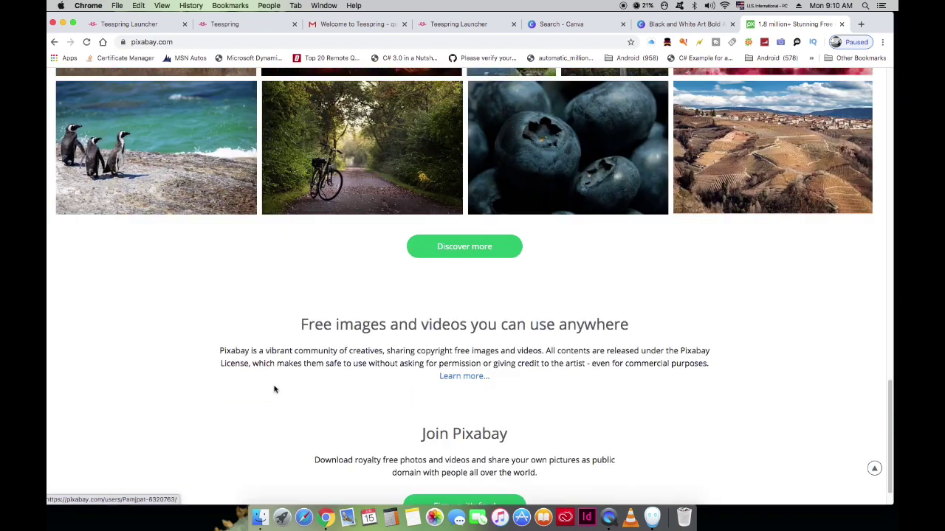
# Step: Search Pixabay for 'life' images
pyautogui.scroll(4, 269, 386)
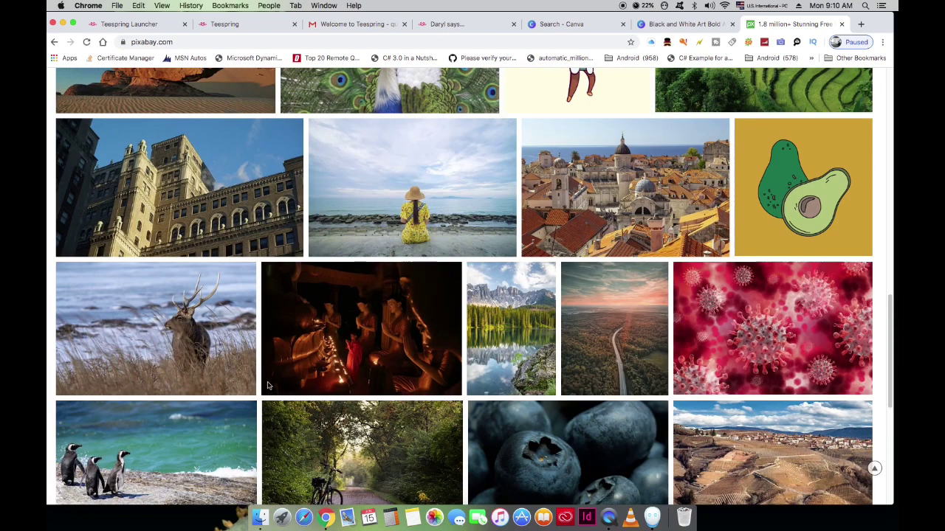
pyautogui.scroll(10, 269, 386)
pyautogui.scroll(2, 271, 385)
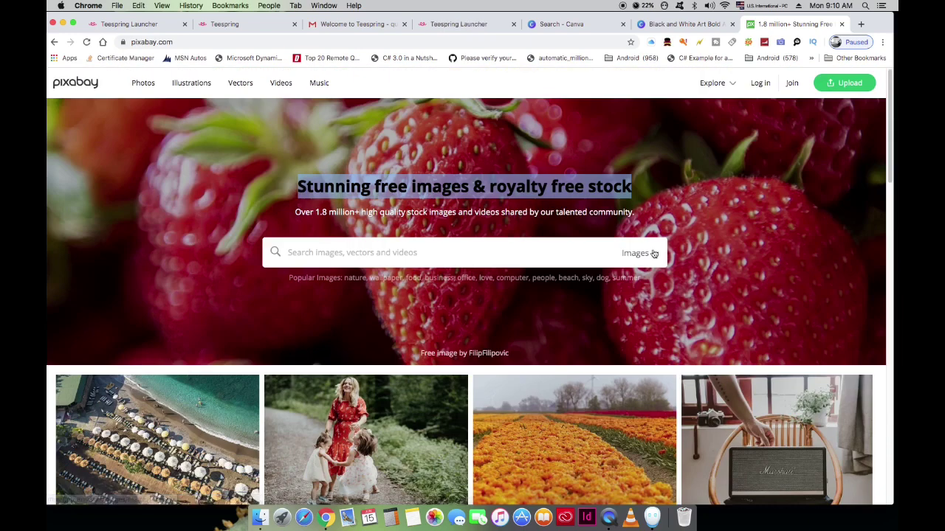
pyautogui.click(426, 253)
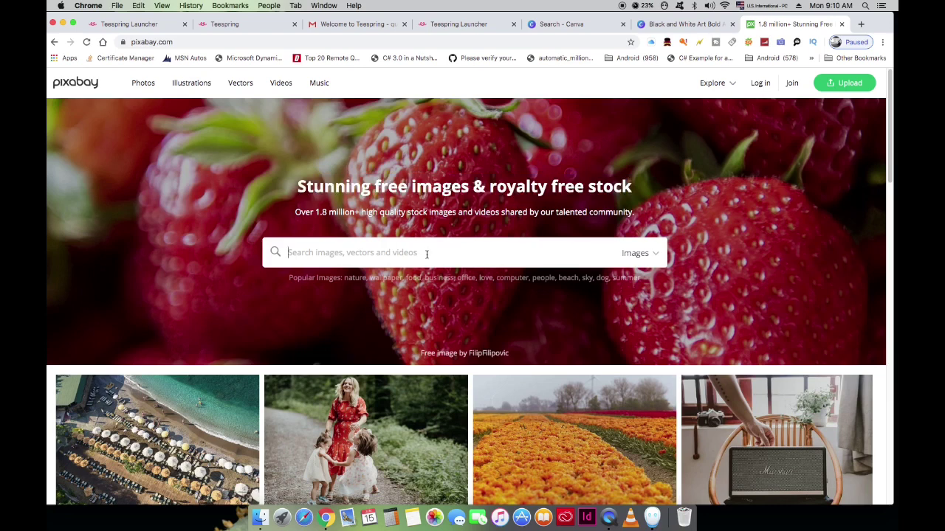
pyautogui.write('life')
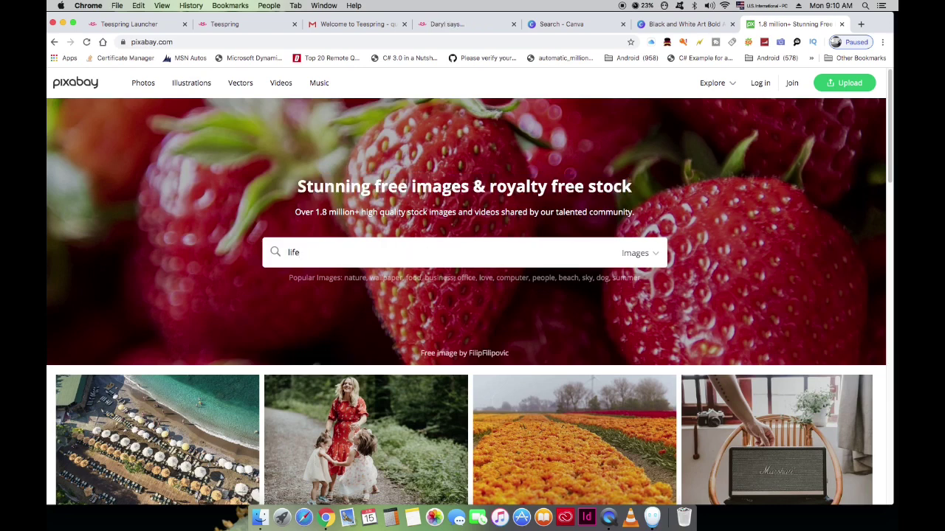
pyautogui.press('Return')
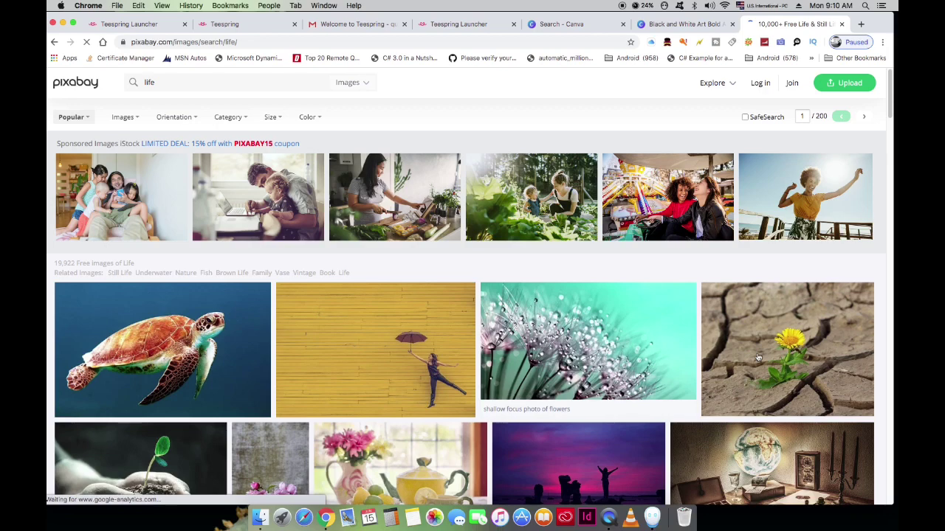
# Step: Scroll the results and open the Eye Creative Galaxy illustration page
pyautogui.scroll(-3, 395, 440)
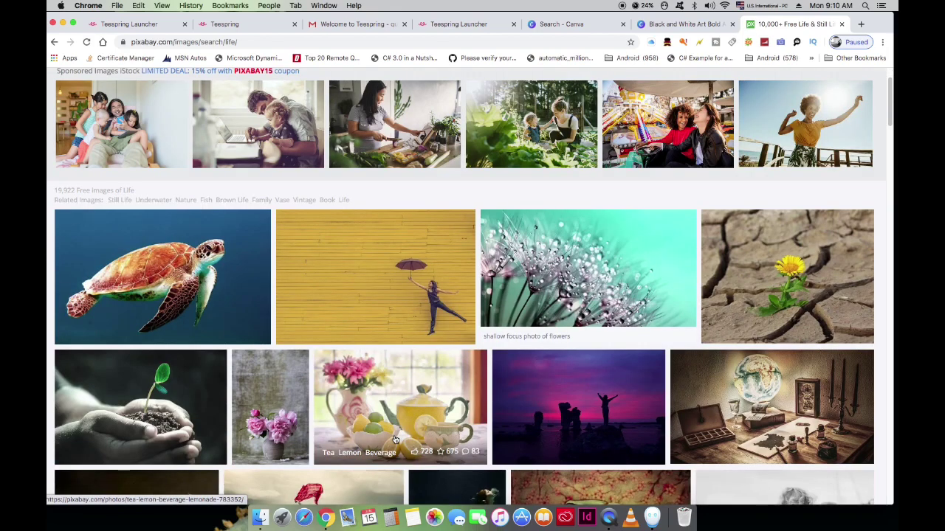
pyautogui.scroll(-2, 396, 440)
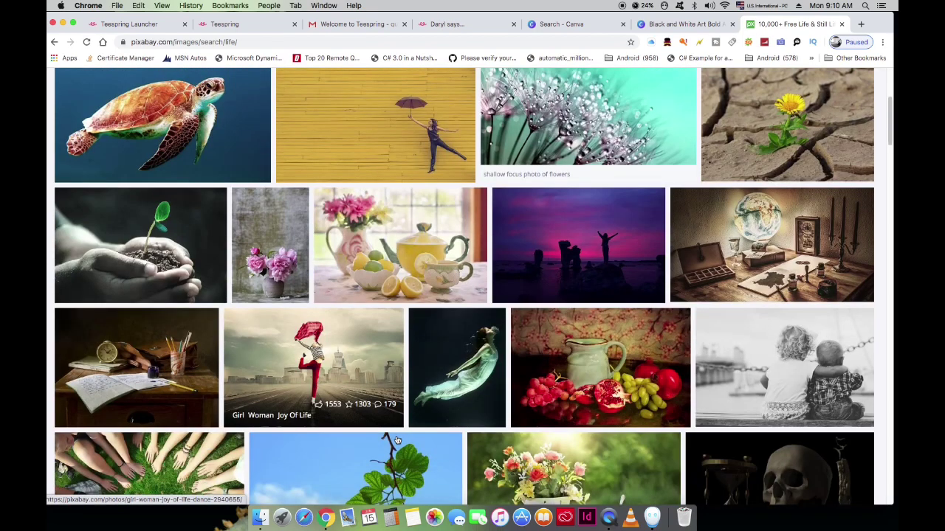
pyautogui.scroll(-8, 396, 440)
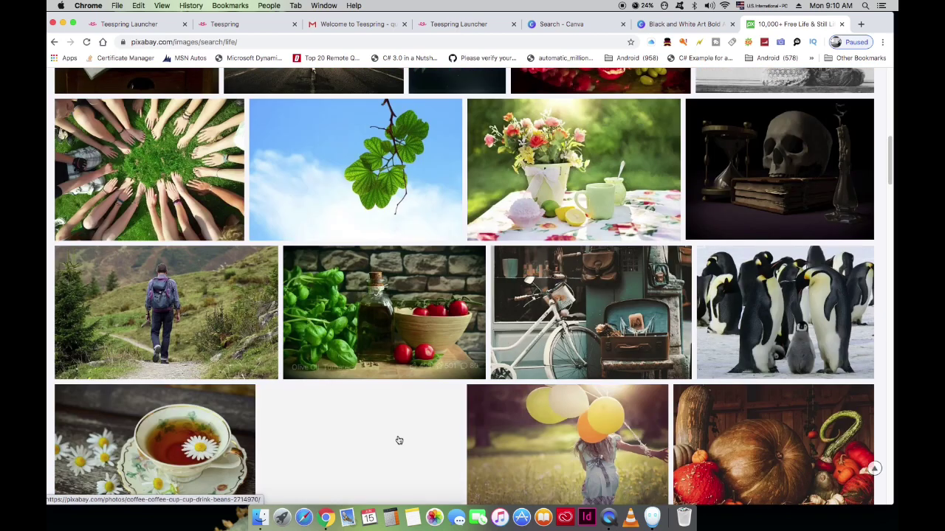
pyautogui.scroll(-6, 399, 441)
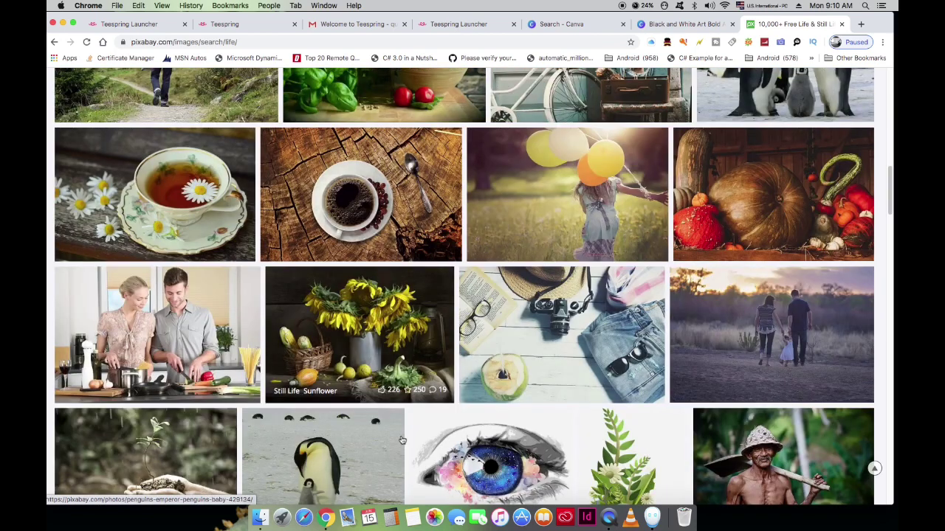
pyautogui.scroll(-5, 401, 440)
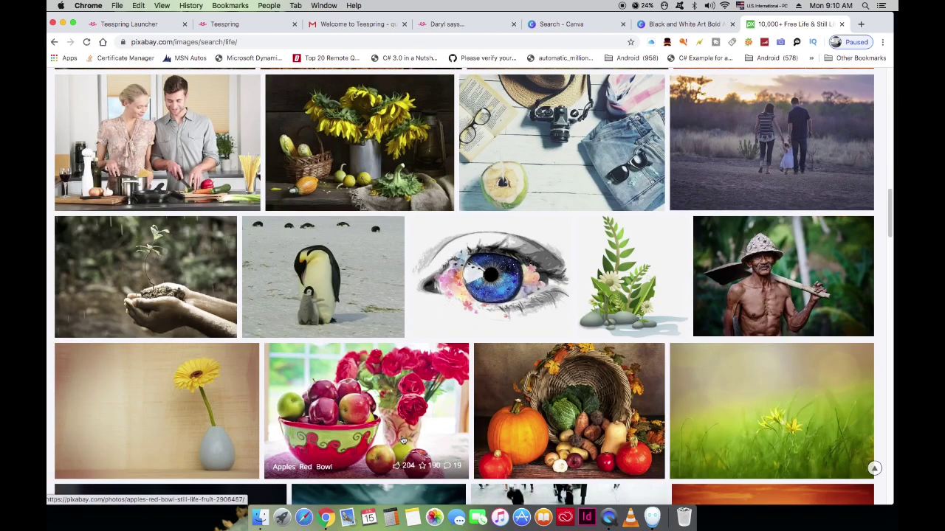
pyautogui.scroll(-3, 403, 440)
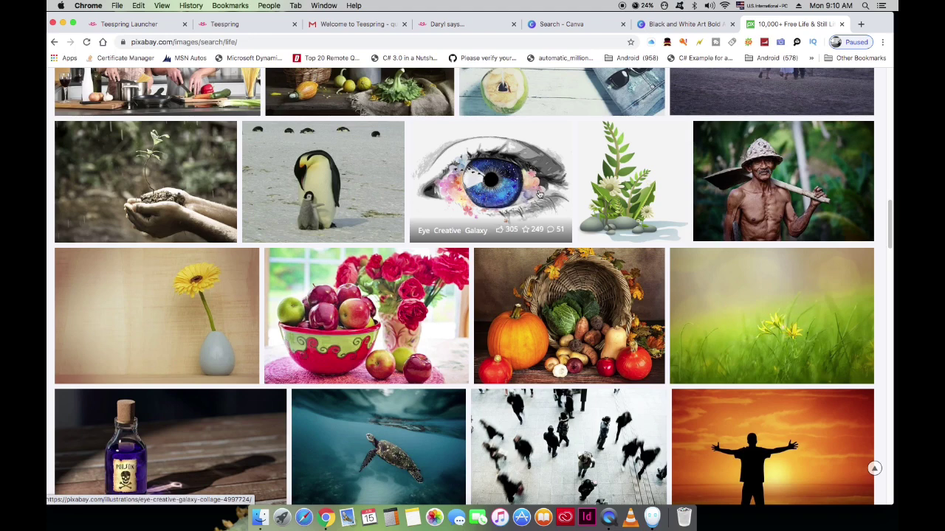
pyautogui.click(514, 193)
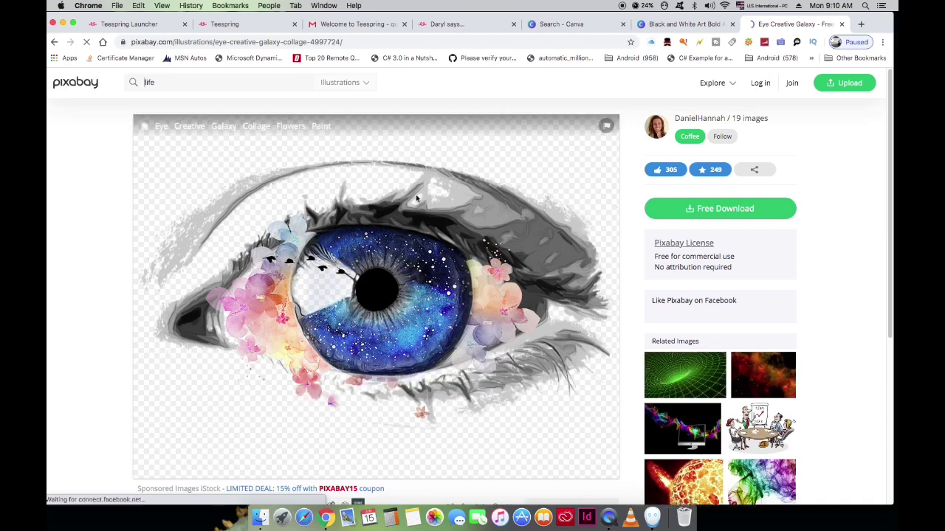
# Step: Download the galaxy eye illustration at 1920×1440 as a PNG
pyautogui.click(736, 212)
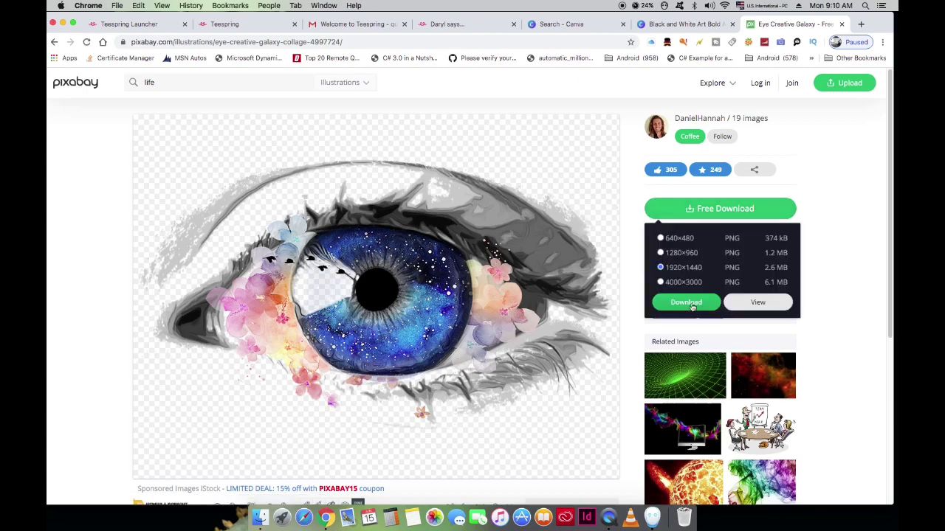
pyautogui.click(691, 304)
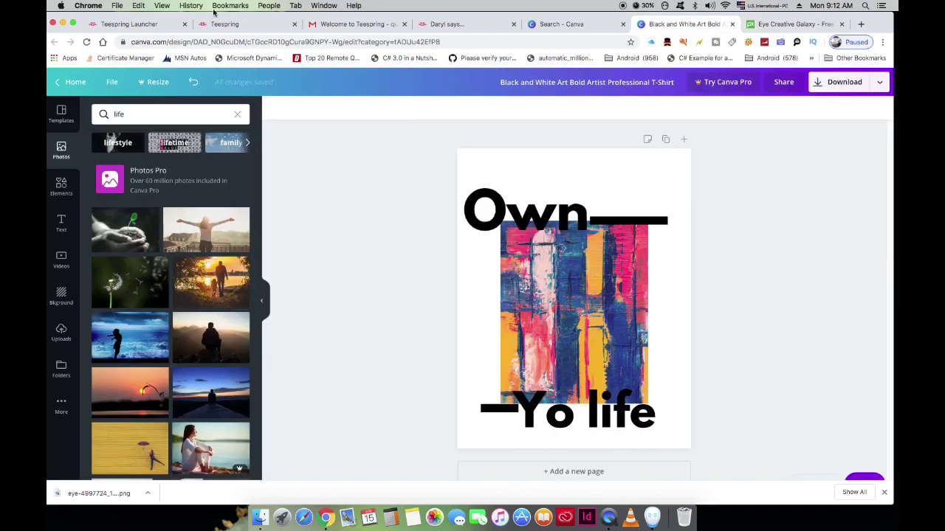
# Step: Upload the downloaded galaxy eye PNG to Canva's Uploads library
pyautogui.click(549, 299)
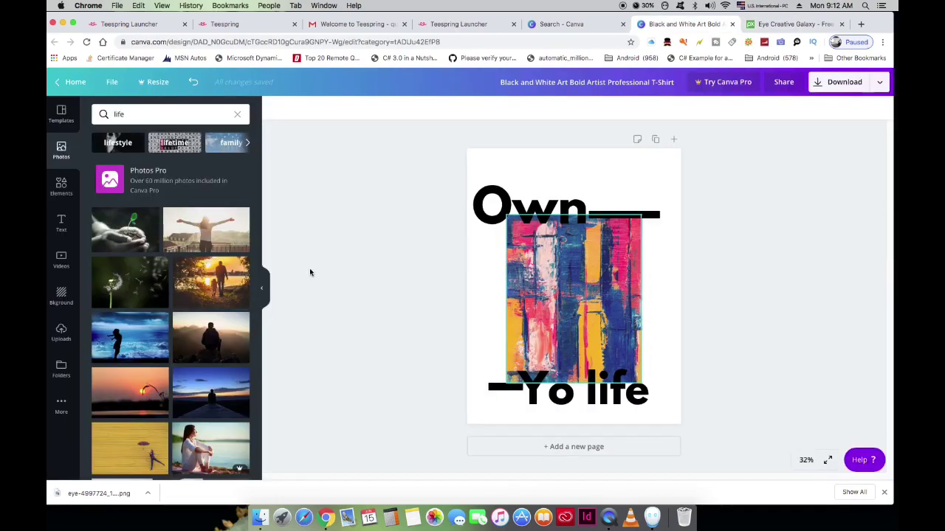
pyautogui.click(62, 333)
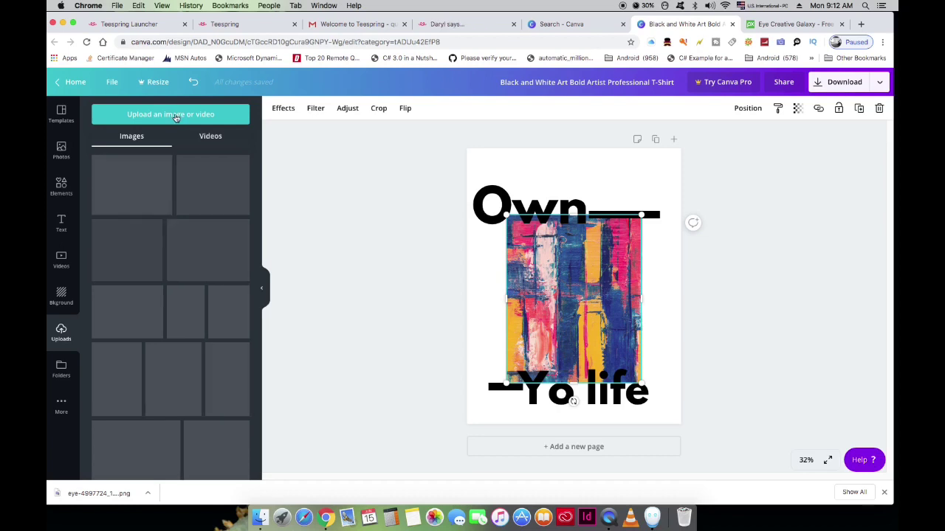
pyautogui.click(170, 114)
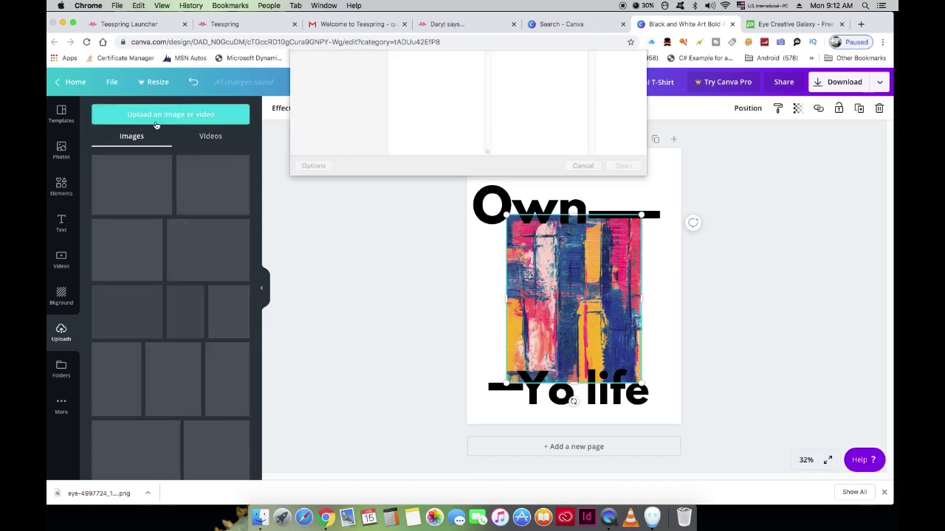
pyautogui.click(611, 264)
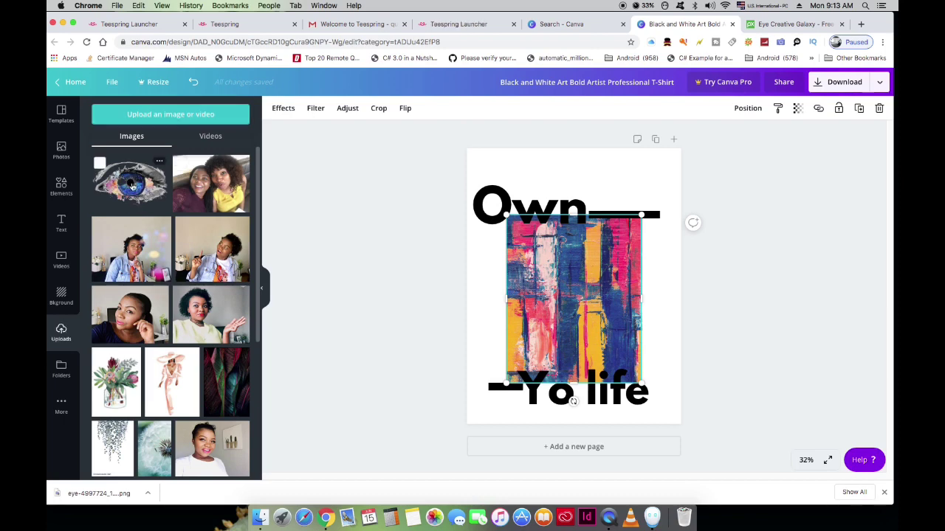
# Step: Add the galaxy eye, delete the painted picture, and place the eye between 'Own' and 'Yo life'
pyautogui.click(102, 168)
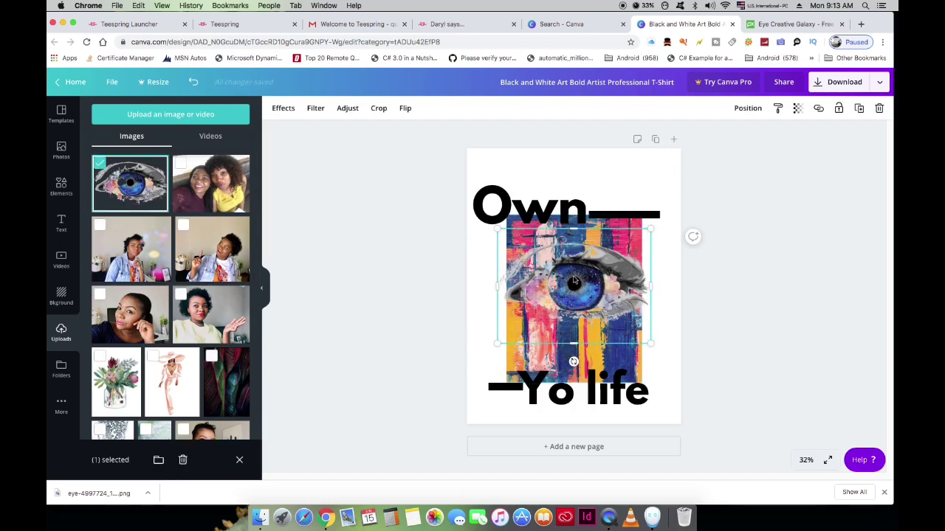
pyautogui.moveTo(574, 281); pyautogui.dragTo(534, 338)
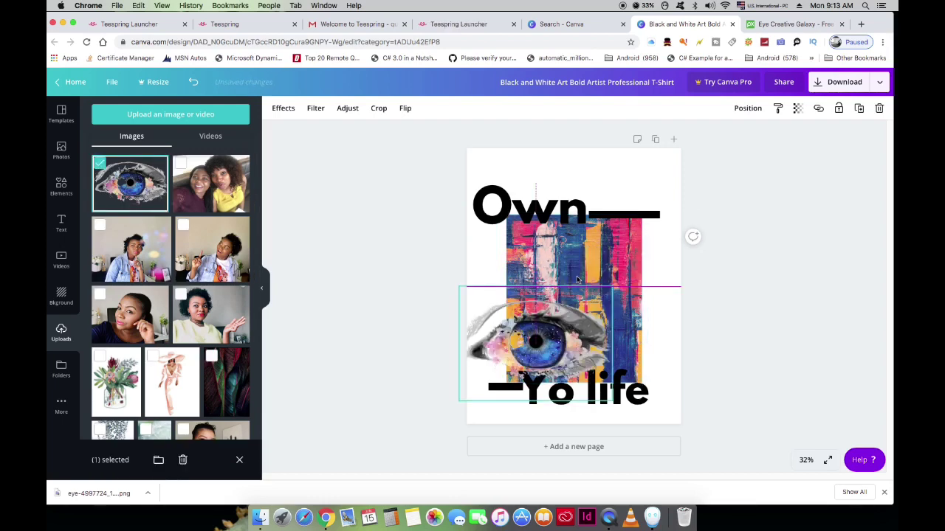
pyautogui.click(599, 247)
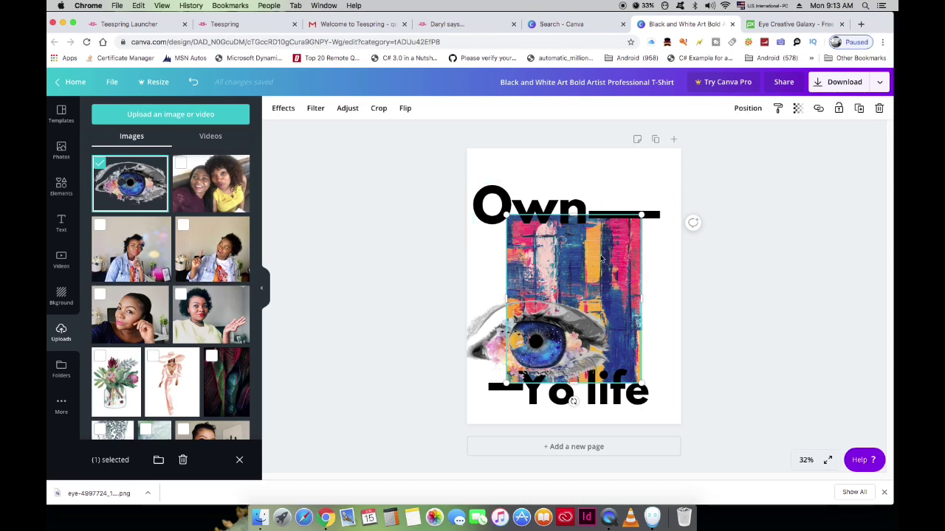
pyautogui.press('Delete')
pyautogui.moveTo(538, 338)
pyautogui.mouseDown()
pyautogui.moveTo(574, 306)
pyautogui.moveTo(583, 292)
pyautogui.moveTo(573, 290)
pyautogui.mouseUp()
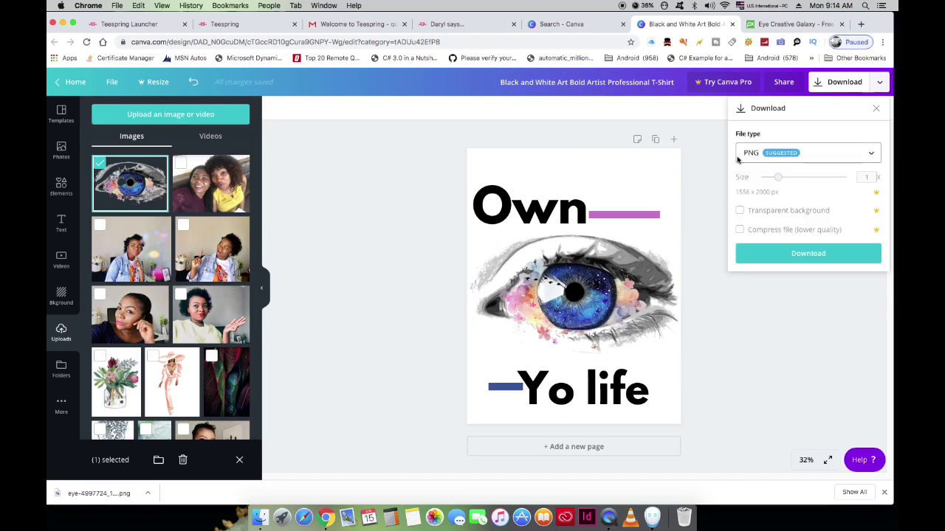
# Step: Download the T-shirt design as a 1556 × 2000 px PNG
pyautogui.click(875, 156)
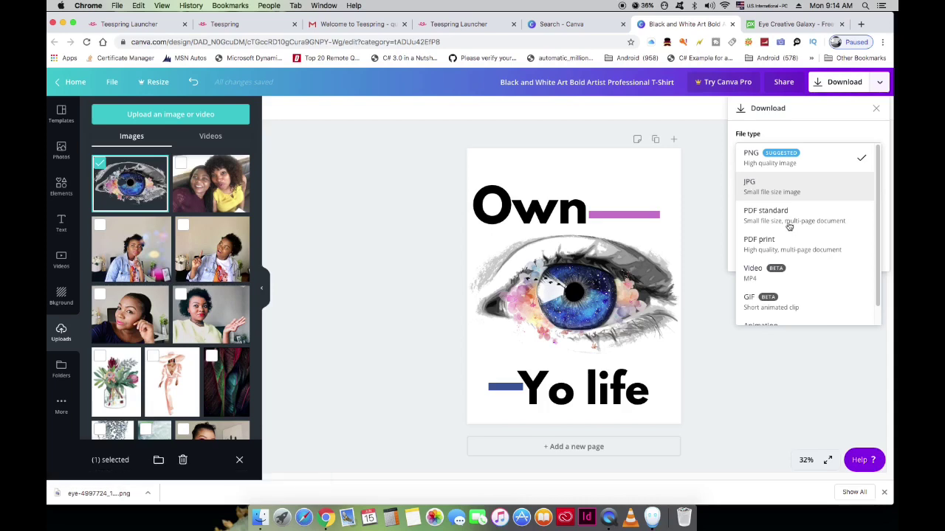
pyautogui.click(713, 214)
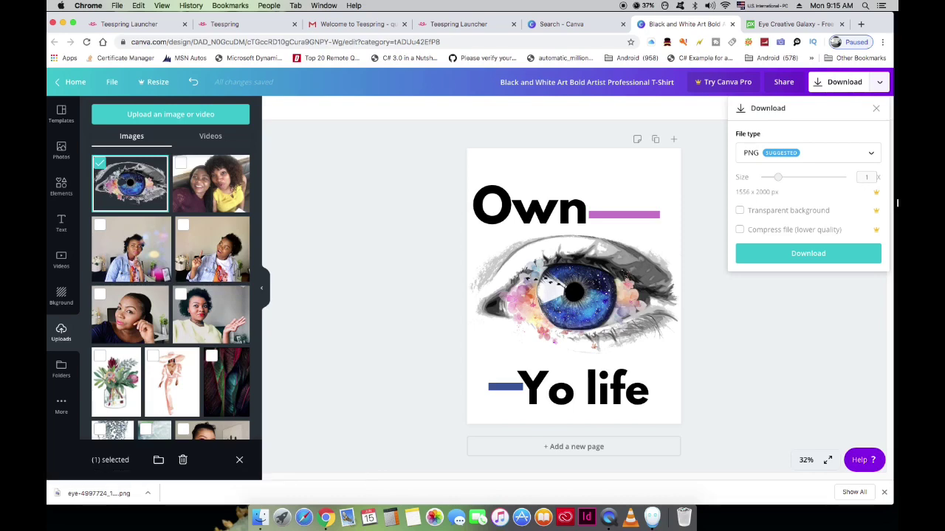
pyautogui.click(876, 195)
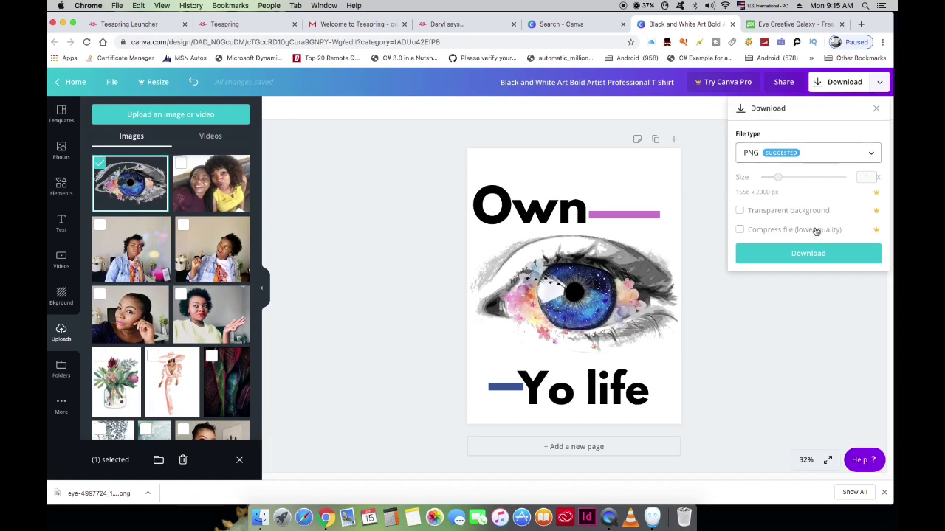
pyautogui.click(808, 253)
pyautogui.click(457, 23)
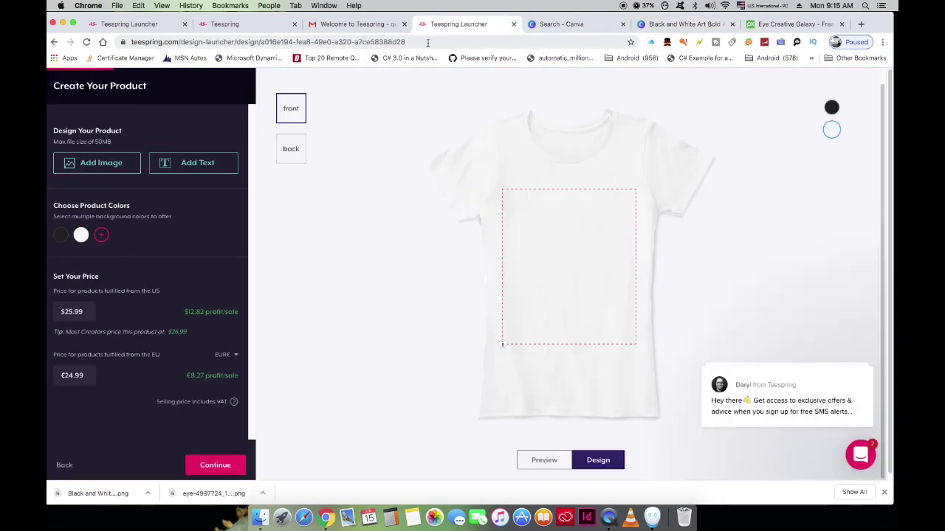
# Step: Upload Android Apps (11).png from Downloads onto the front of the shirt
pyautogui.moveTo(852, 383)
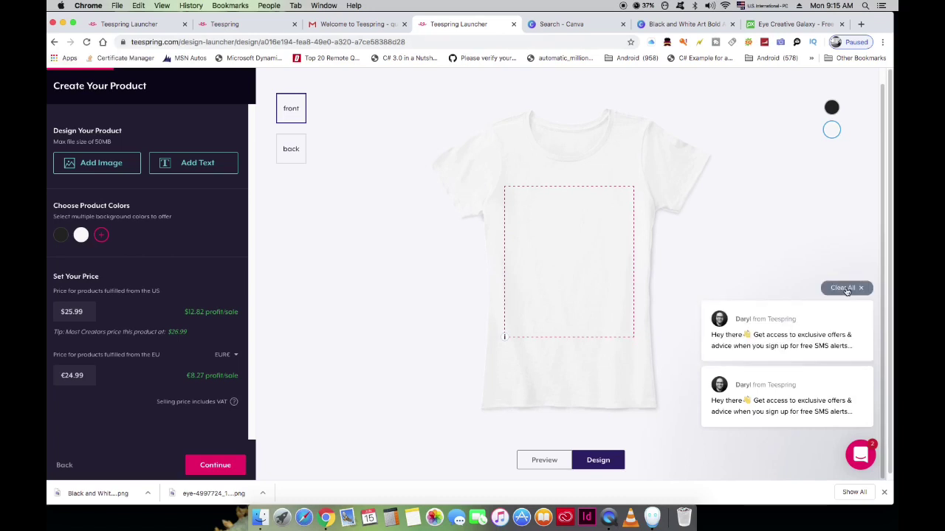
pyautogui.click(845, 290)
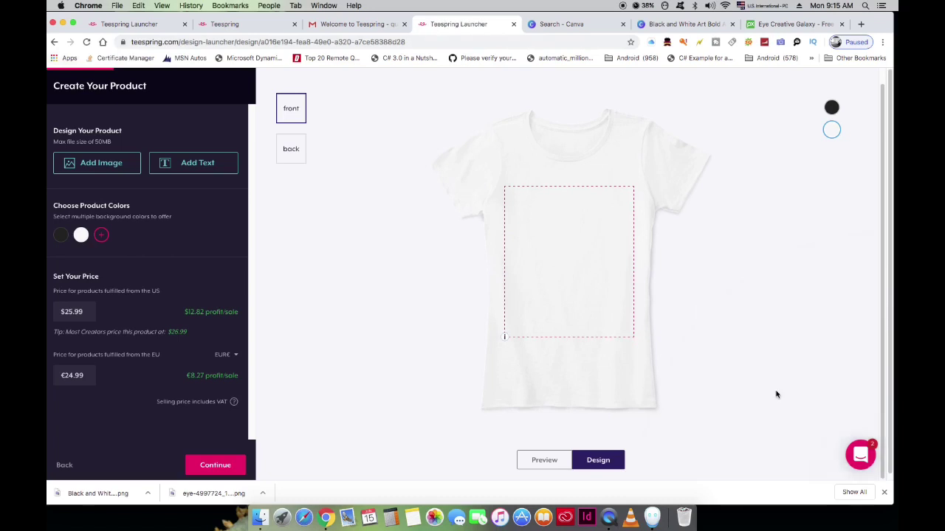
pyautogui.click(91, 164)
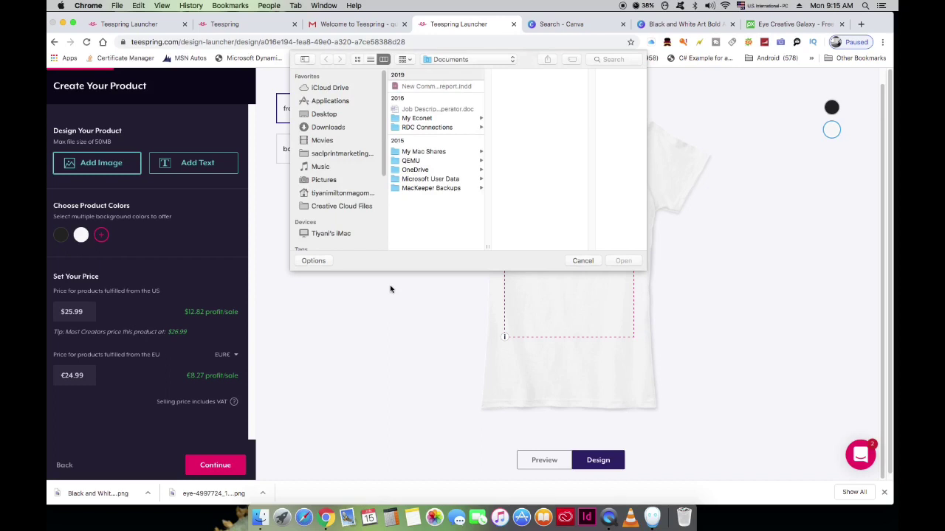
pyautogui.click(328, 127)
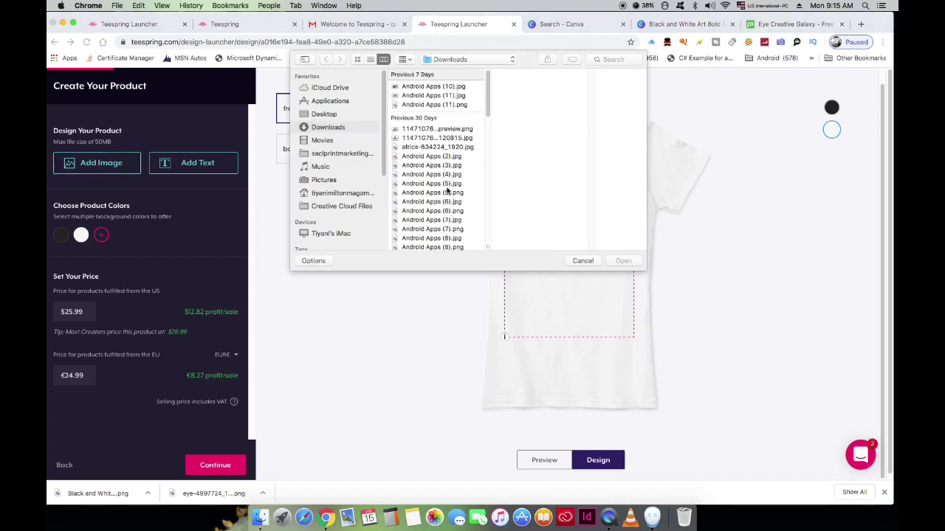
pyautogui.click(417, 88)
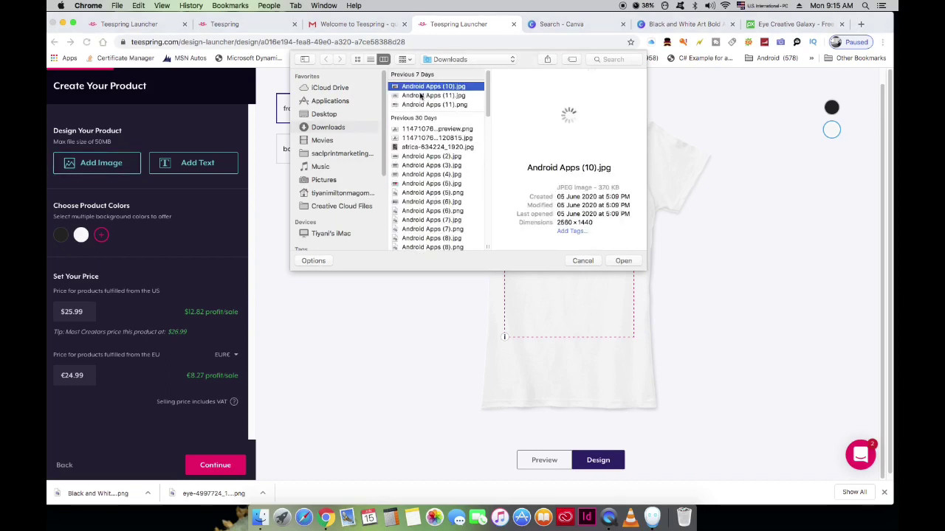
pyautogui.click(420, 95)
pyautogui.doubleClick(420, 105)
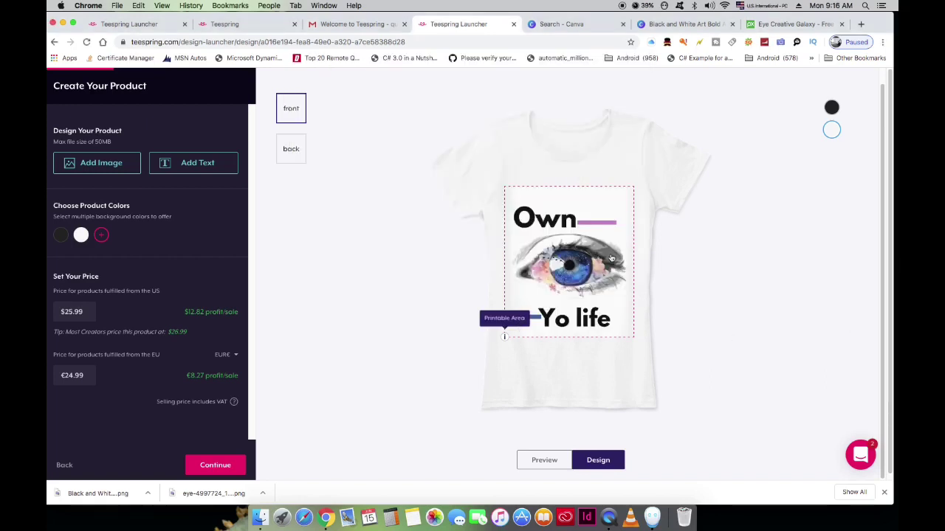
# Step: Centre and enlarge the eye design to fill the printable area, leaving $9.70 US profit
pyautogui.click(582, 254)
pyautogui.moveTo(563, 246); pyautogui.dragTo(569, 252)
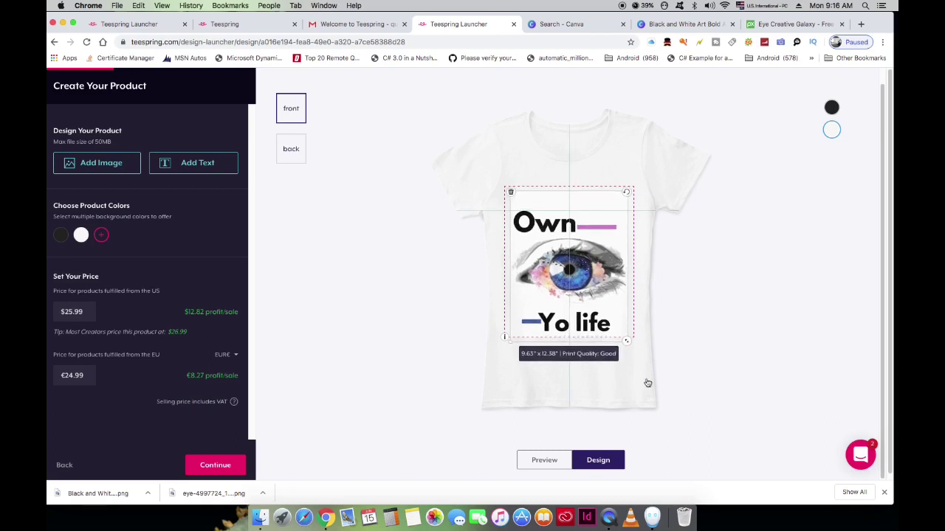
pyautogui.moveTo(631, 342); pyautogui.dragTo(633, 347)
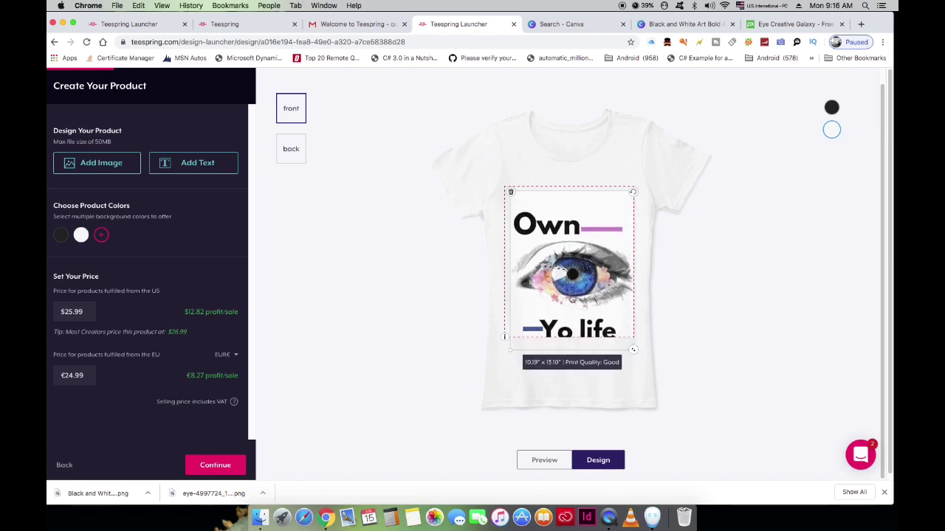
pyautogui.moveTo(572, 300); pyautogui.dragTo(572, 297)
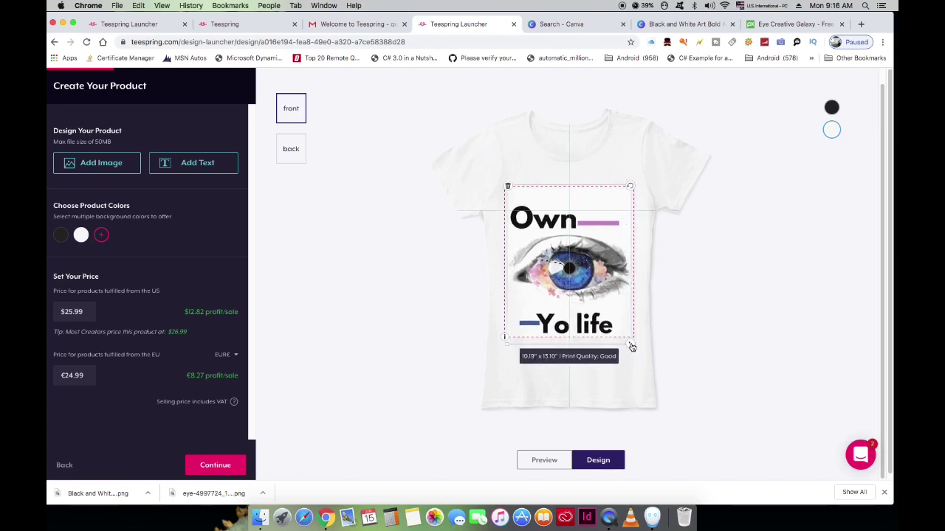
pyautogui.moveTo(631, 345); pyautogui.dragTo(628, 345)
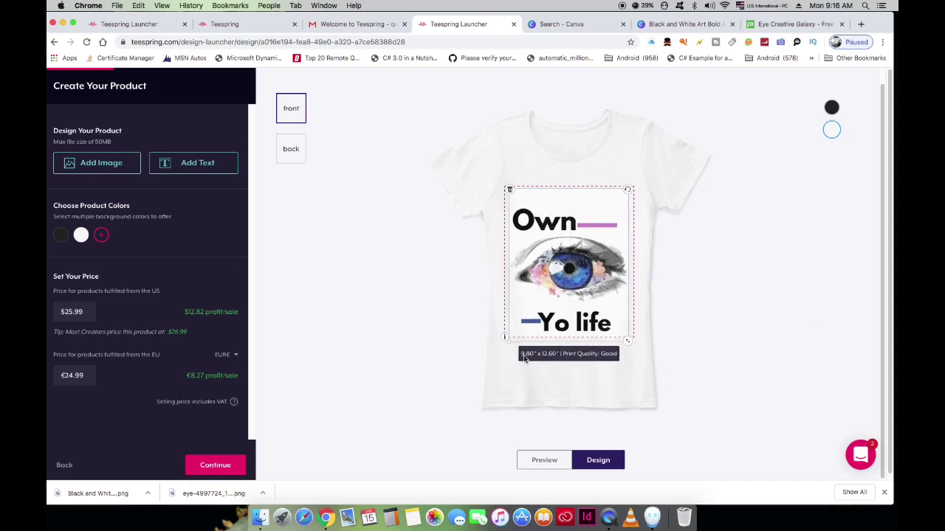
pyautogui.click(583, 362)
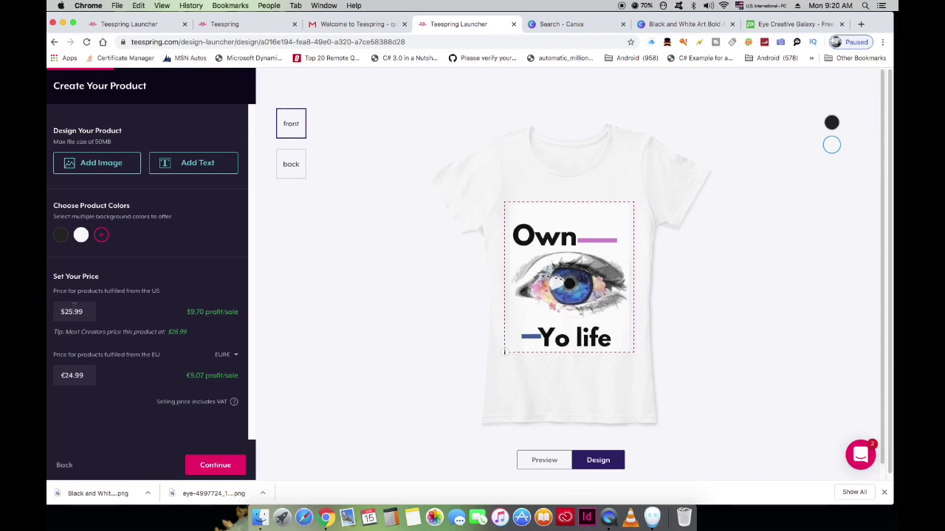
# Step: Keep the $25.99 US price with $9.70 profit and continue to Add More Products
pyautogui.moveTo(52, 274); pyautogui.dragTo(167, 298)
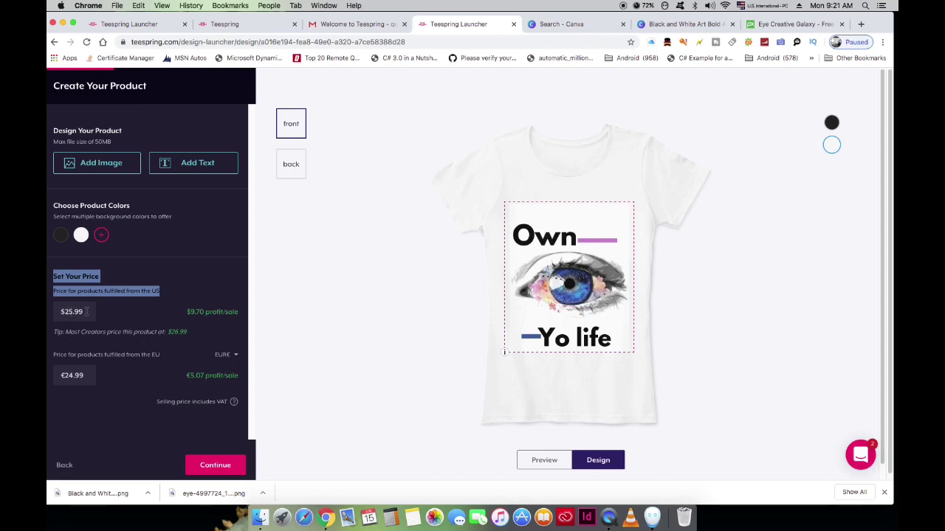
pyautogui.moveTo(87, 311); pyautogui.dragTo(63, 312)
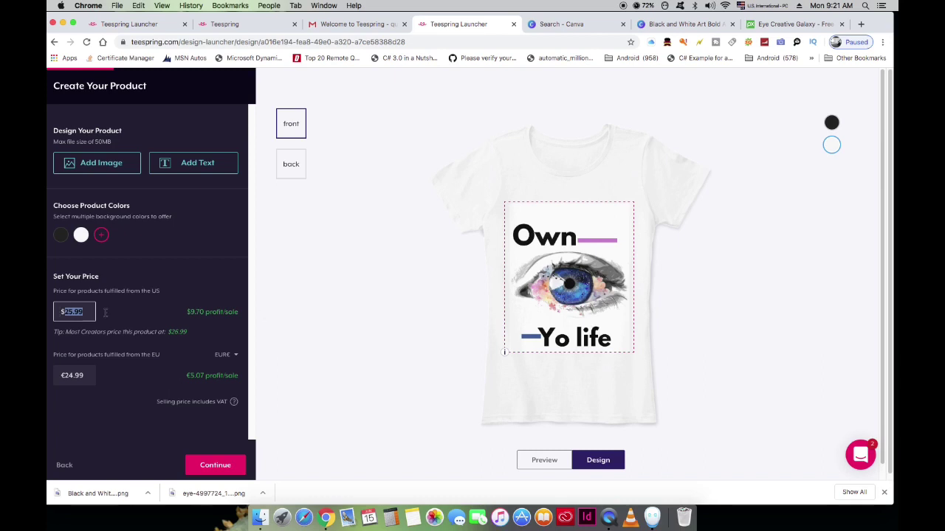
pyautogui.moveTo(180, 315); pyautogui.dragTo(239, 318)
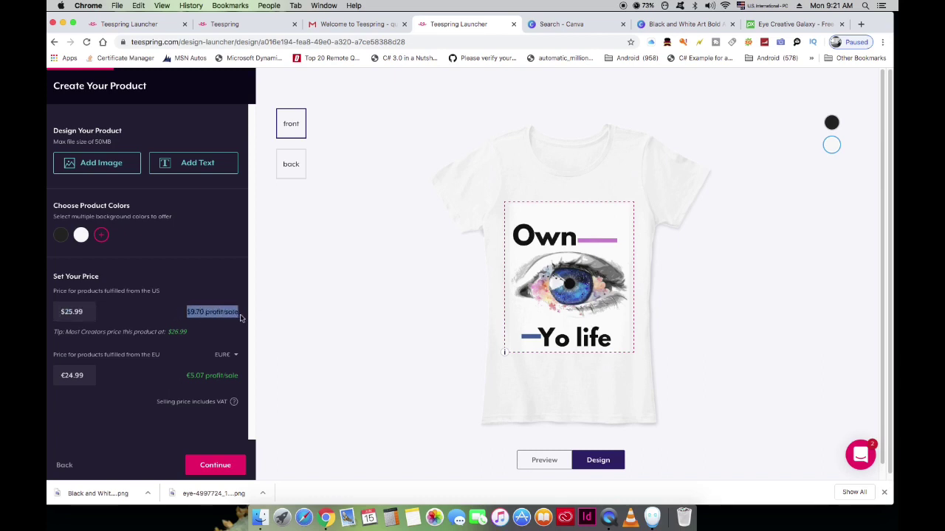
pyautogui.click(116, 313)
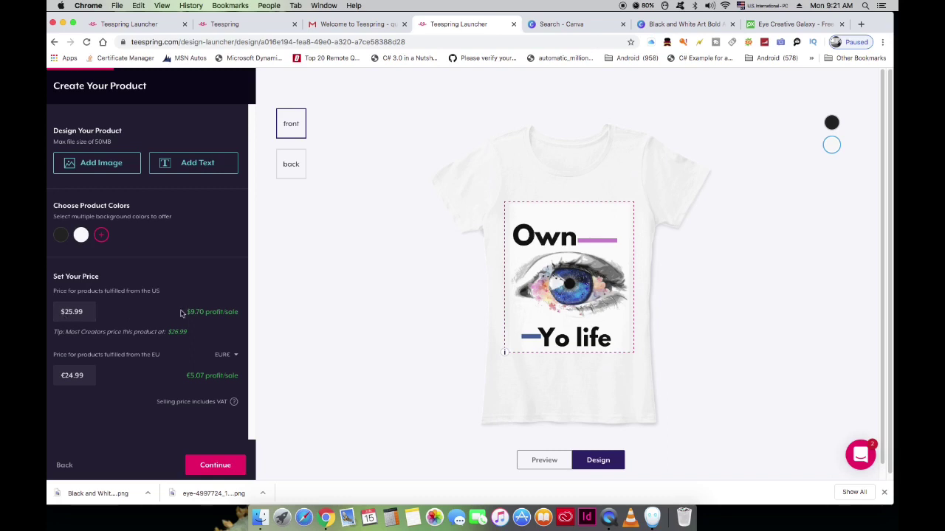
pyautogui.moveTo(180, 313); pyautogui.dragTo(160, 367)
pyautogui.click(145, 306)
pyautogui.press('Return')
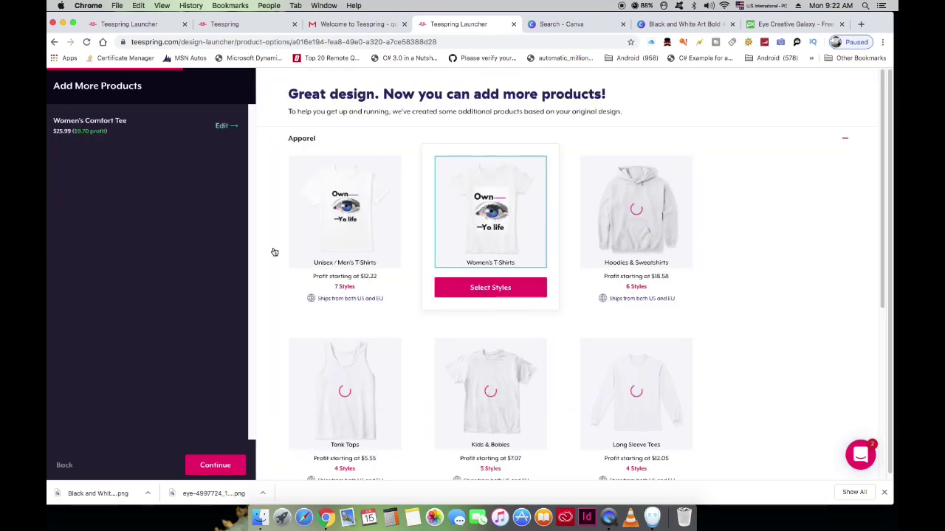
# Step: Add a Classic Tee from Unisex / Men's T-Shirts alongside the Women's Comfort Tee
pyautogui.scroll(-5, 269, 252)
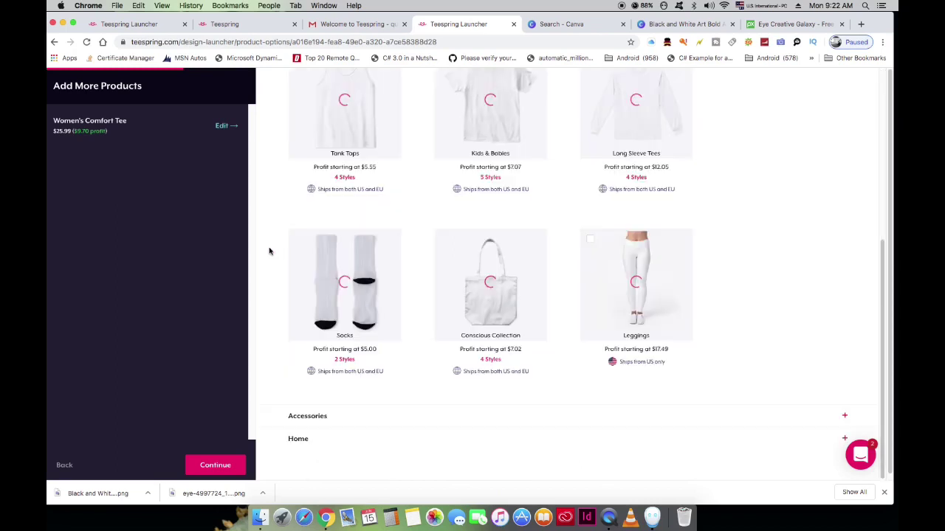
pyautogui.scroll(2, 270, 252)
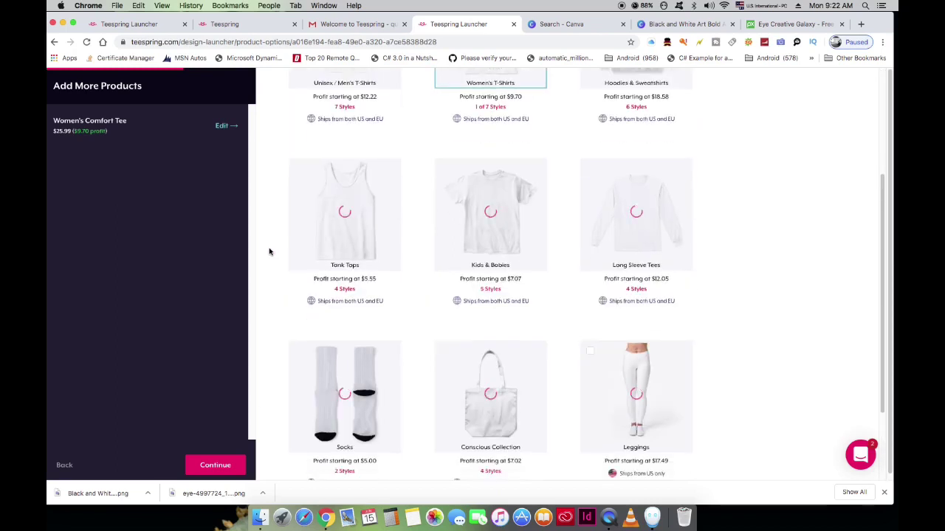
pyautogui.scroll(-2, 270, 252)
pyautogui.moveTo(655, 284)
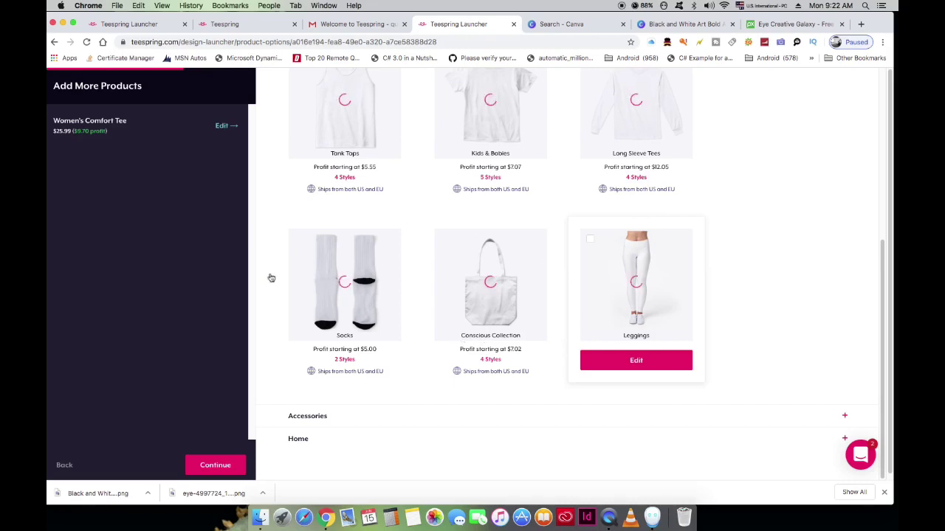
pyautogui.scroll(5, 253, 279)
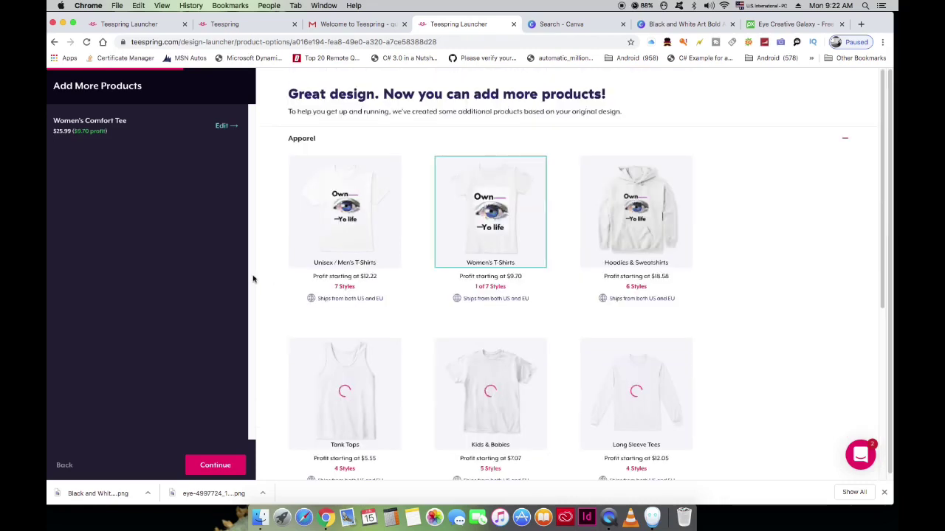
pyautogui.moveTo(317, 219)
pyautogui.moveTo(367, 196)
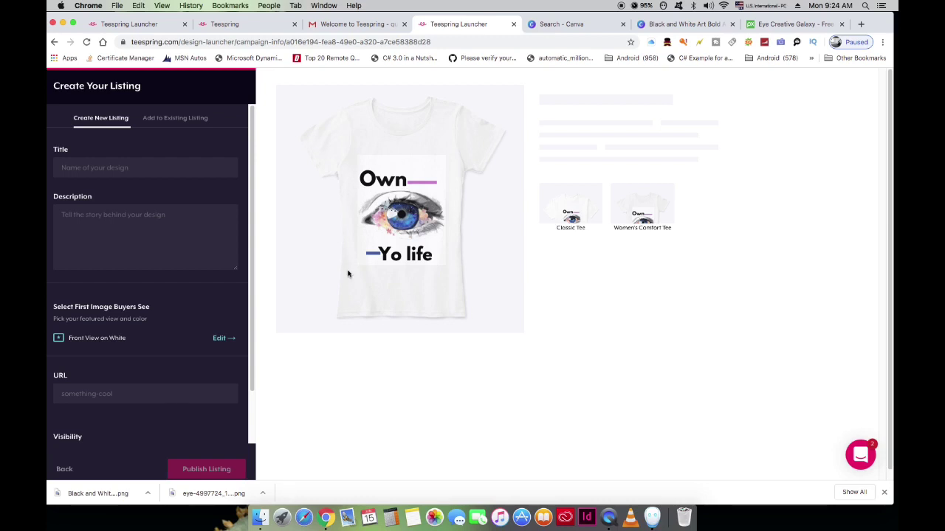
# Step: Start the listing title, dismissing the autofill suggestions
pyautogui.click(166, 170)
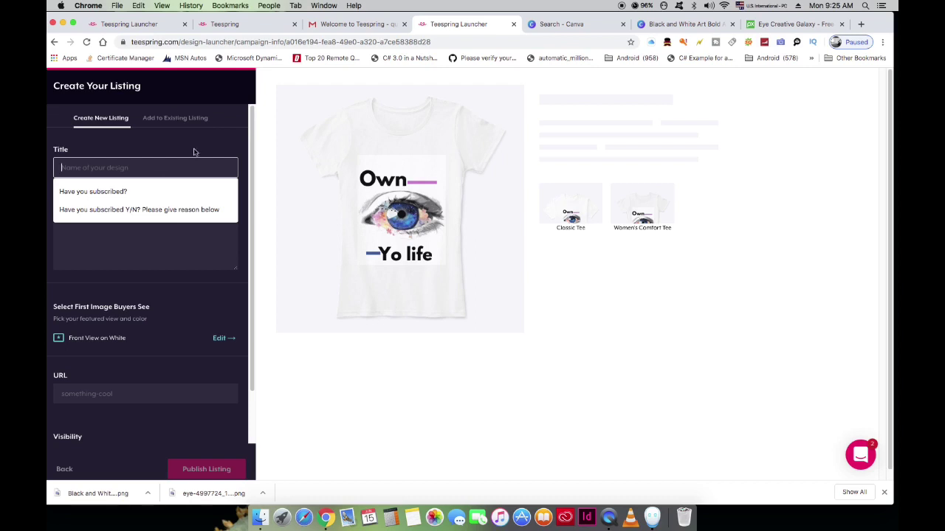
pyautogui.press('Escape')
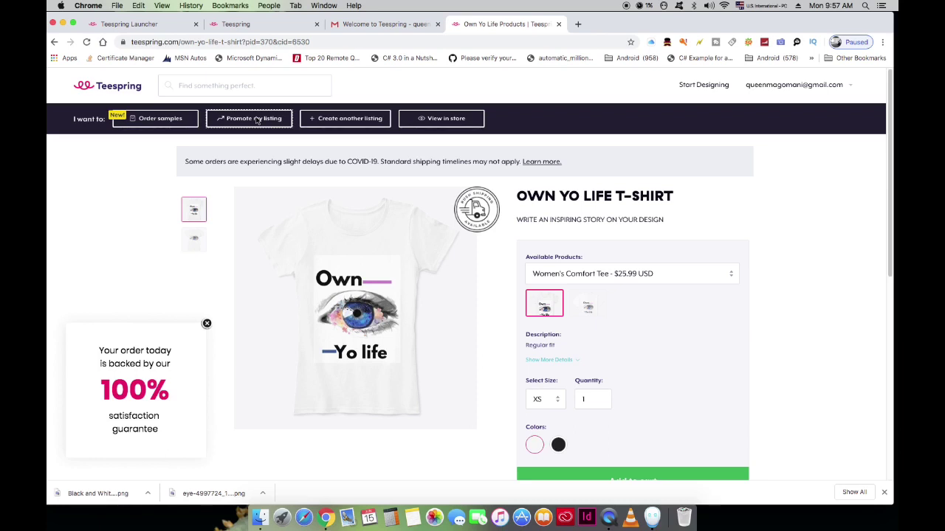
# Step: Open Teespring's ultimate selling guide in a new tab from the Own Yo Life listing's Promote option
pyautogui.click(254, 120)
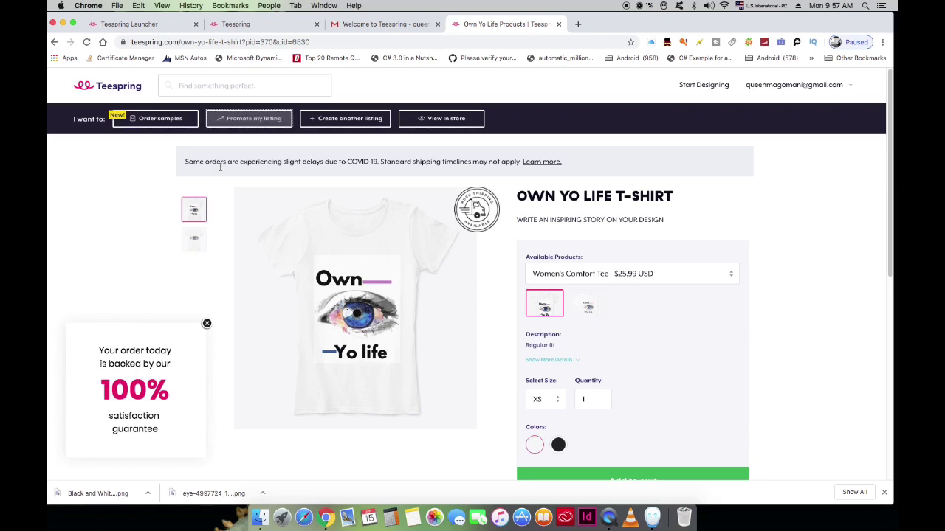
pyautogui.click(232, 121)
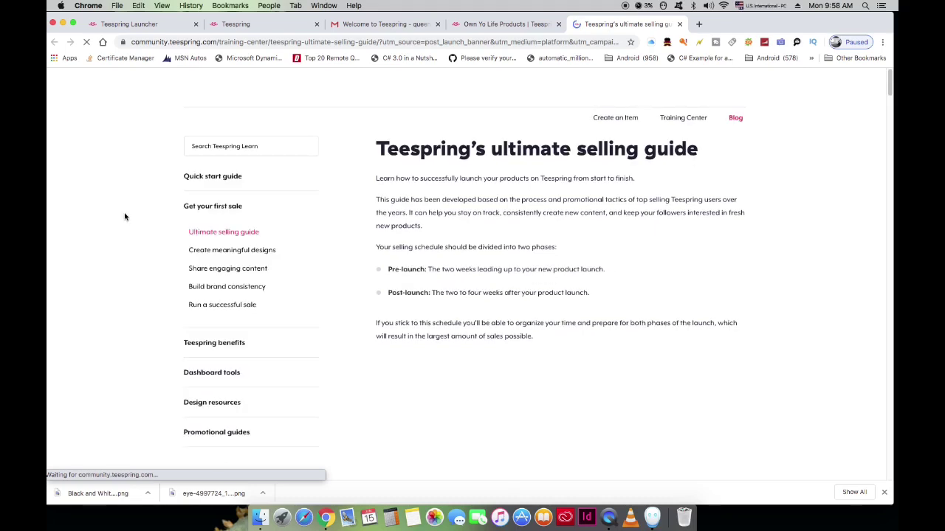
# Step: Open the Facebook promo guide under Promotional guides and scroll to its Create a business page advice
pyautogui.scroll(-5, 129, 221)
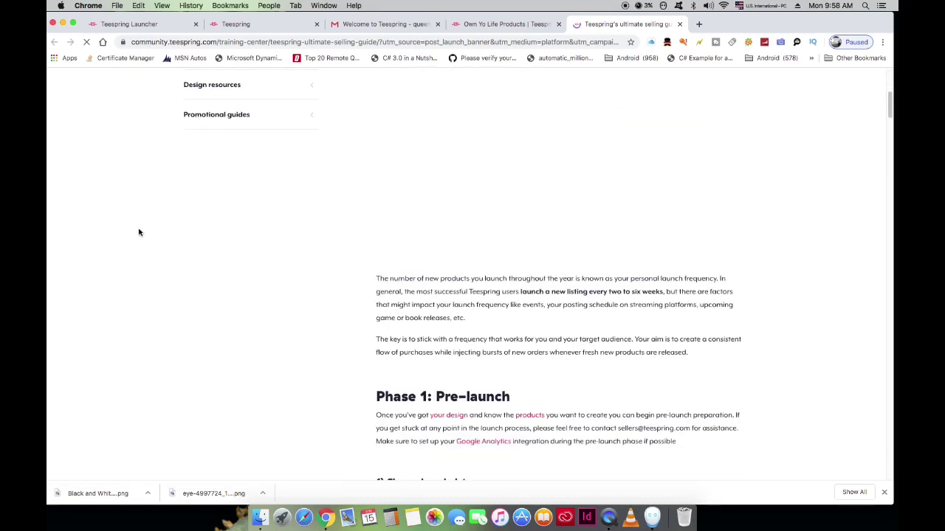
pyautogui.click(209, 119)
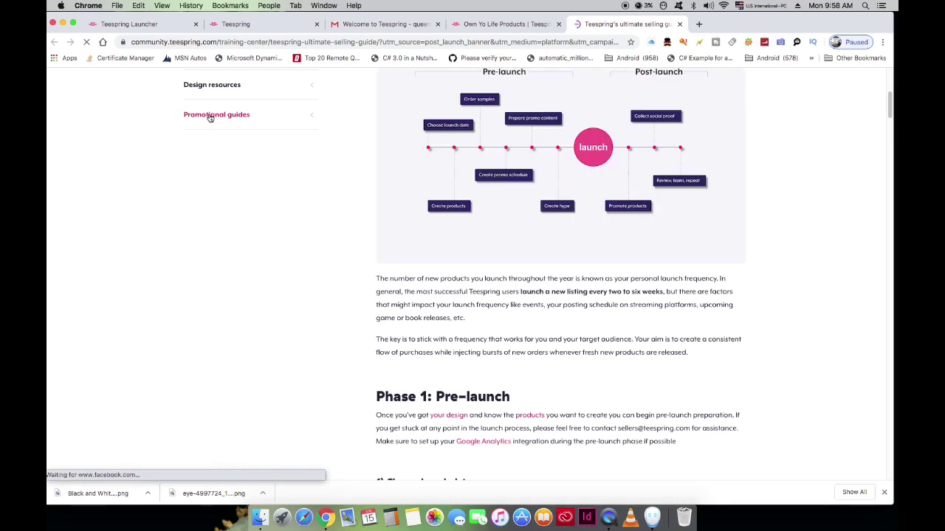
pyautogui.click(210, 119)
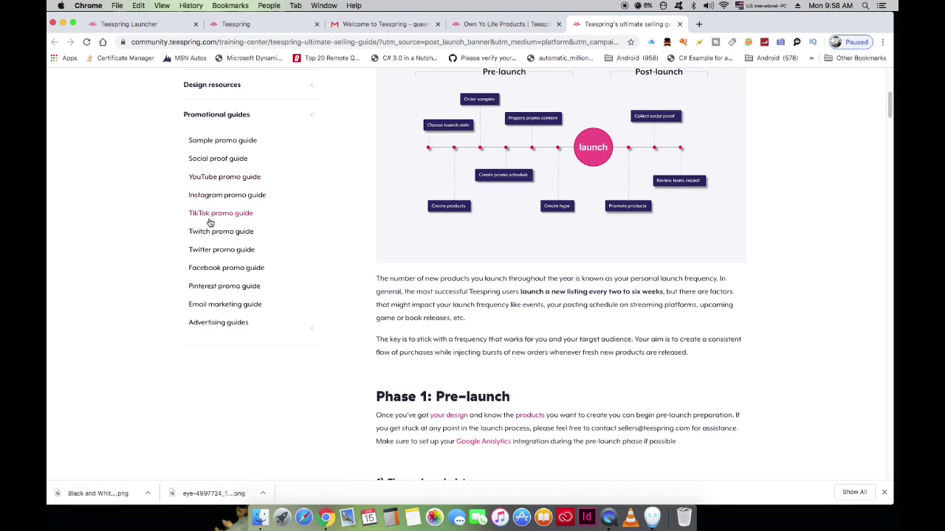
pyautogui.click(234, 272)
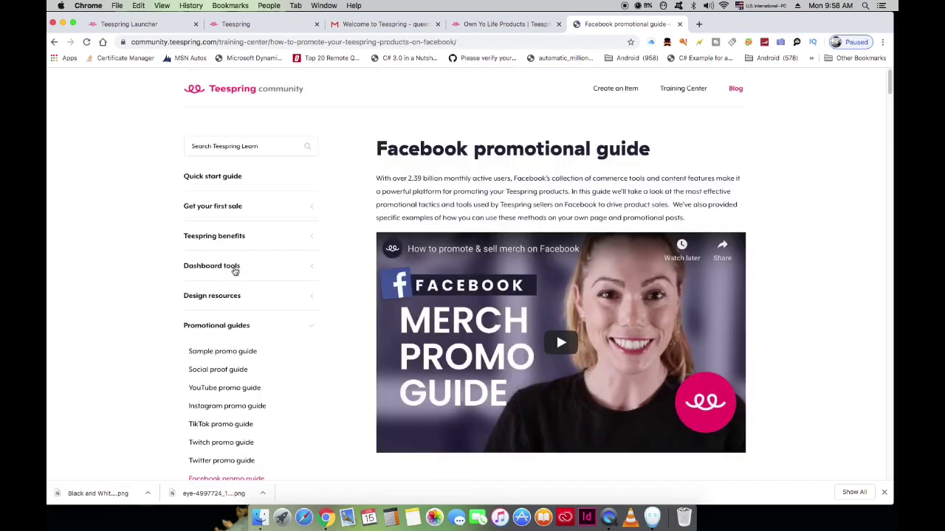
pyautogui.scroll(-10, 355, 295)
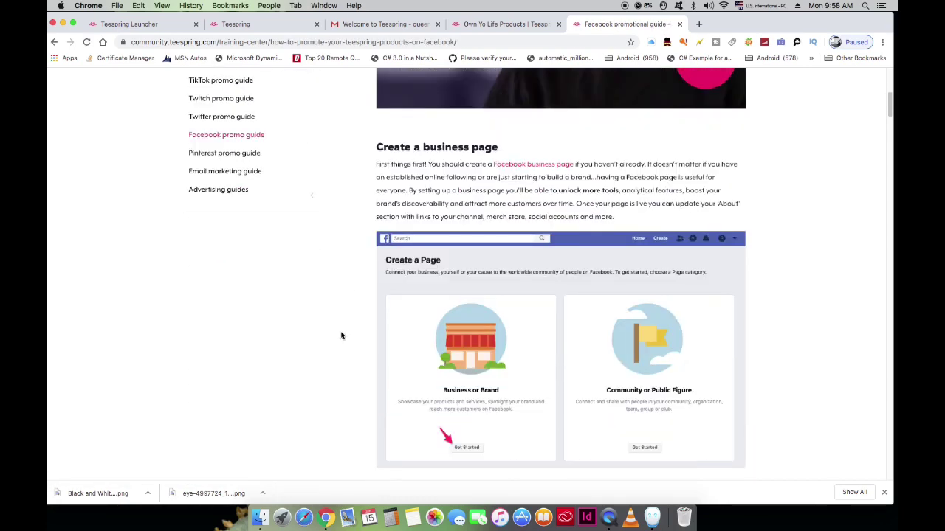
pyautogui.scroll(-2, 339, 333)
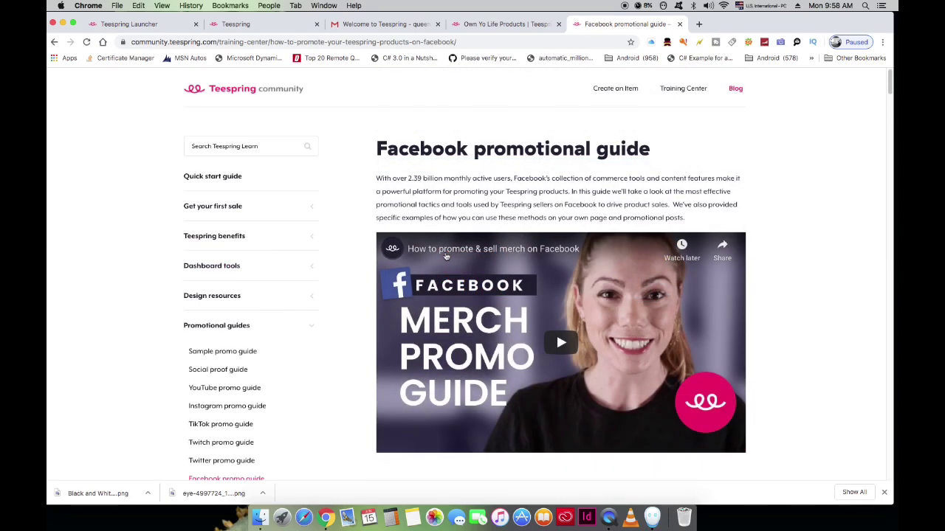
pyautogui.scroll(-7, 355, 296)
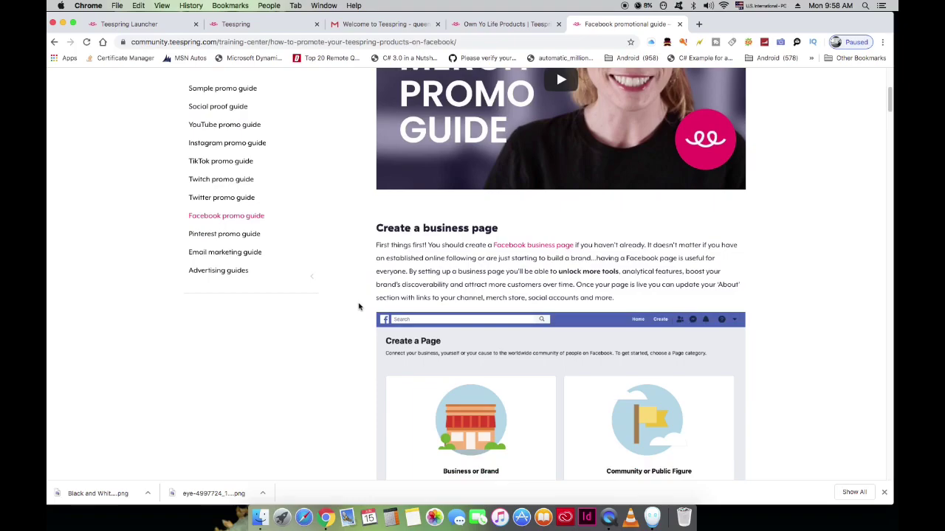
pyautogui.scroll(-2, 359, 306)
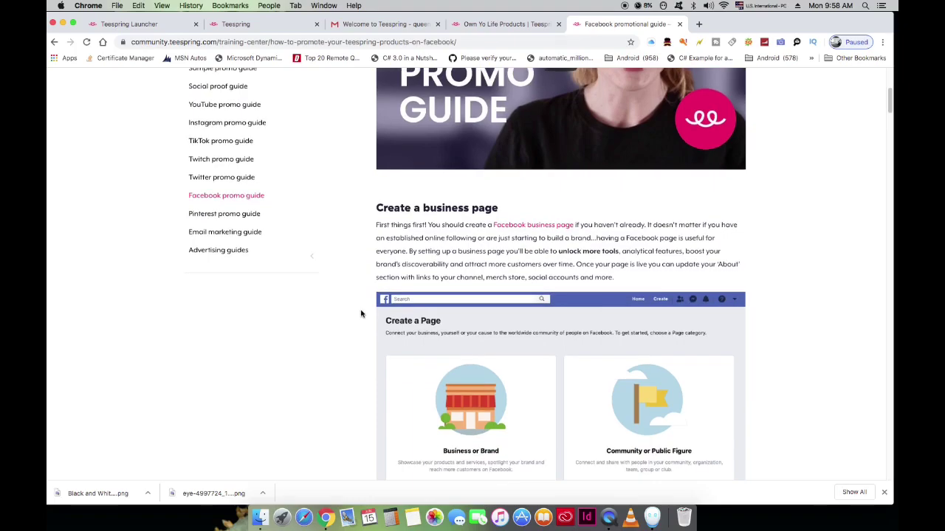